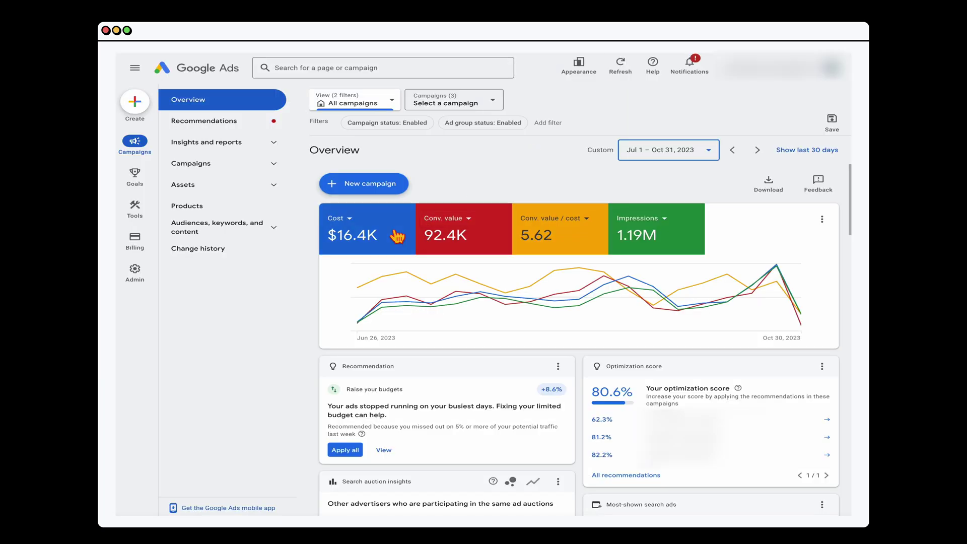
# Switch to the Sales [PM - Night Lights] campaign and open its Insights page
pyautogui.click(478, 103)
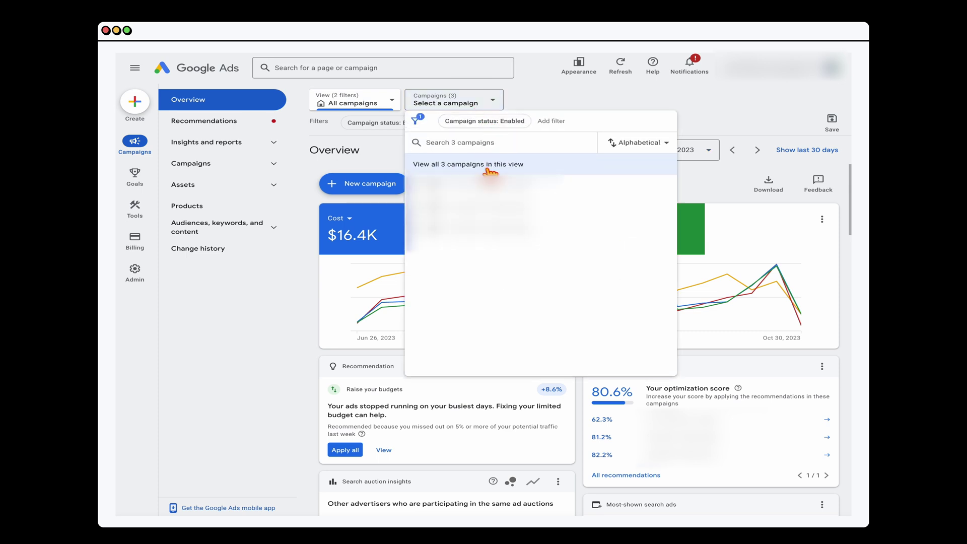
pyautogui.click(483, 237)
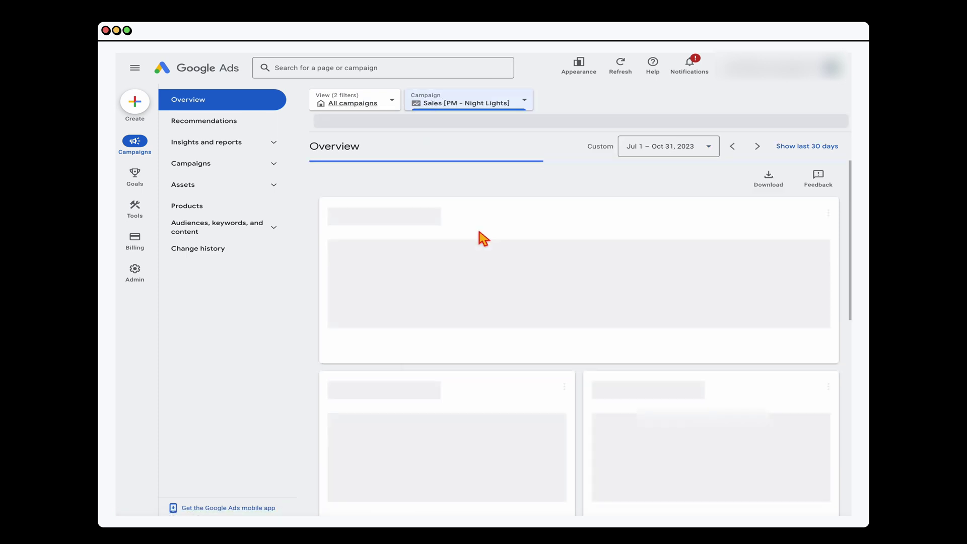
pyautogui.click(272, 148)
pyautogui.click(215, 173)
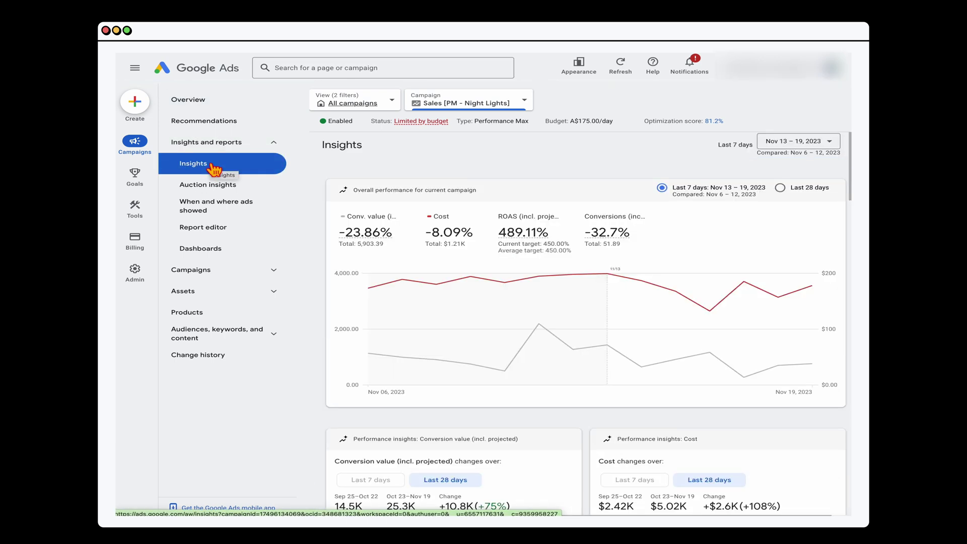
# Show the Search terms insights for the last 28 days
pyautogui.scroll(-10, 423, 247)
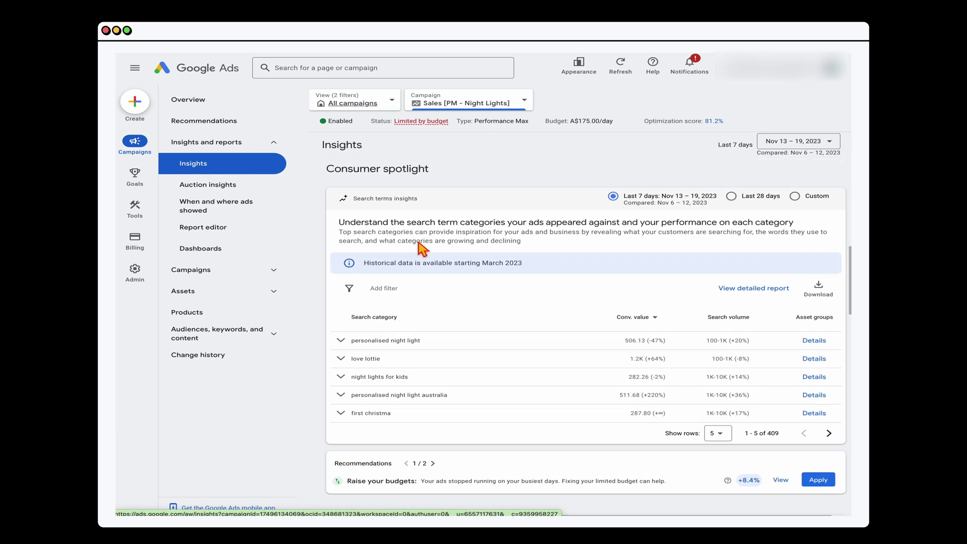
pyautogui.scroll(-1, 422, 247)
pyautogui.scroll(1, 422, 247)
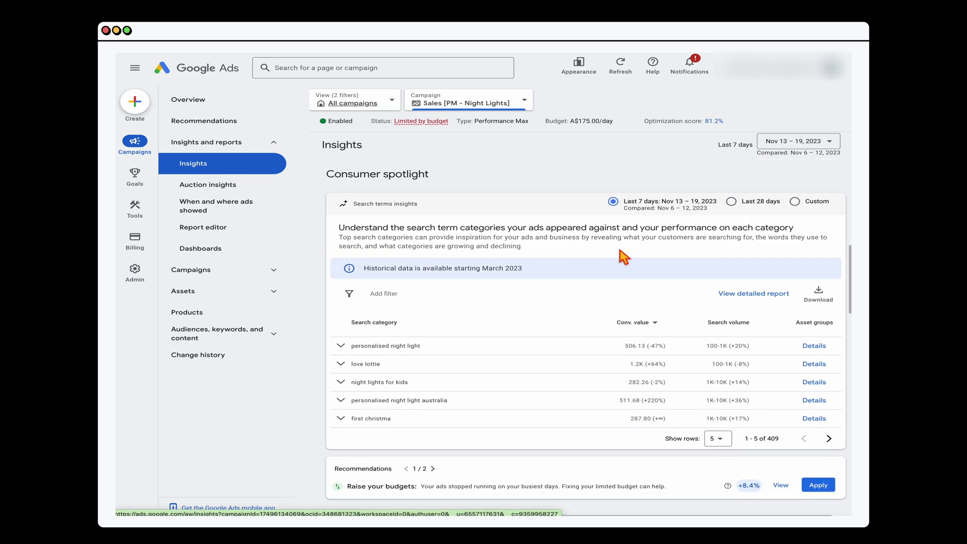
pyautogui.click(734, 208)
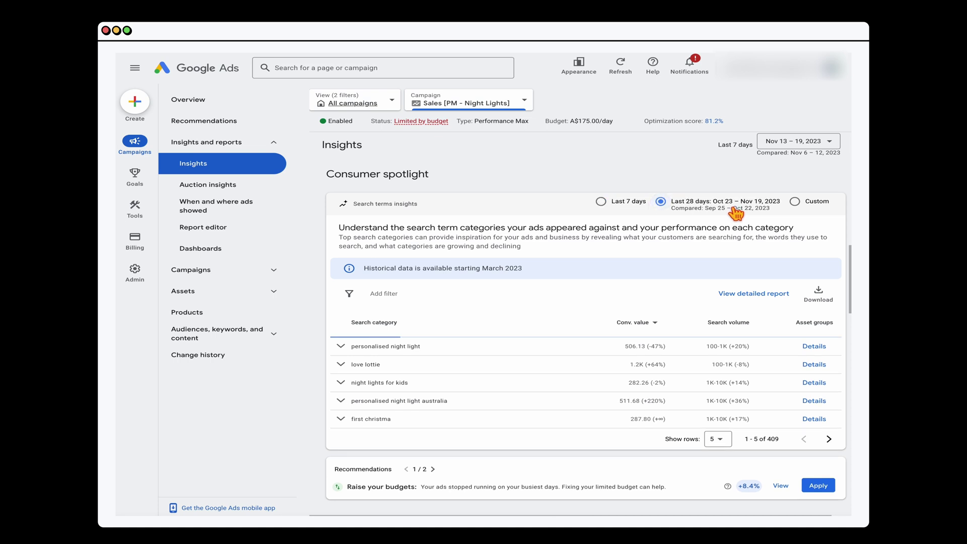
pyautogui.scroll(-6, 695, 224)
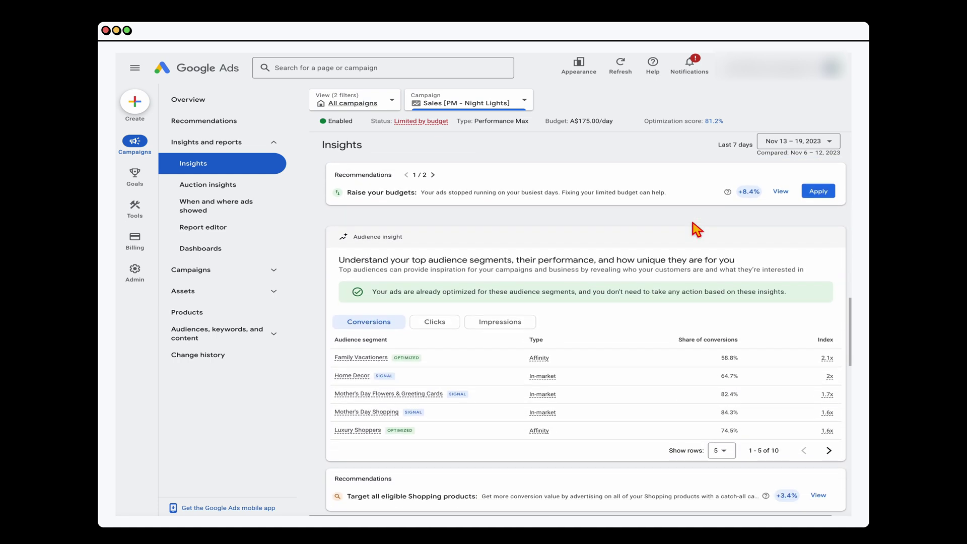
pyautogui.scroll(1, 529, 379)
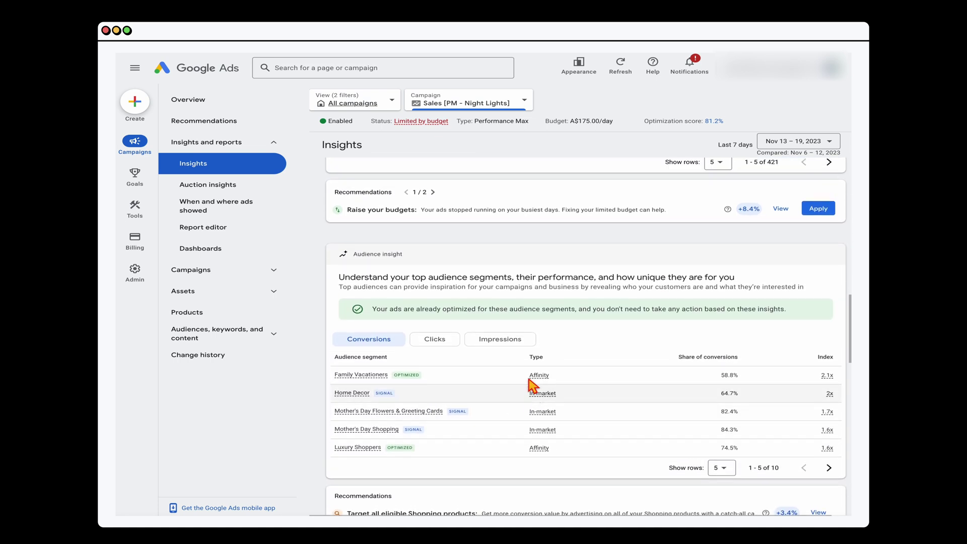
pyautogui.scroll(5, 531, 386)
pyautogui.scroll(1, 532, 385)
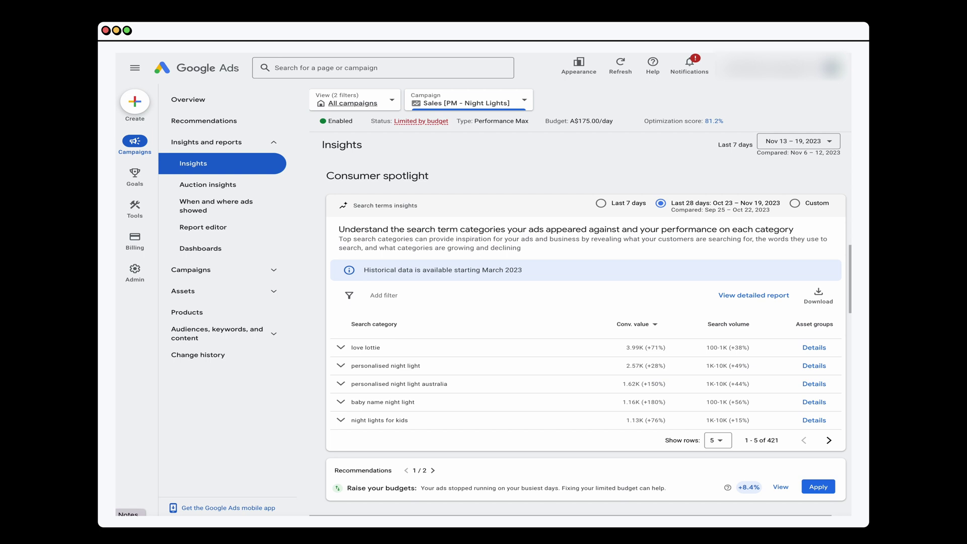
# Open a quick note beside the page and the detailed Search terms report
pyautogui.click(128, 513)
pyautogui.moveTo(283, 65); pyautogui.dragTo(244, 64)
pyautogui.scroll(-1, 456, 320)
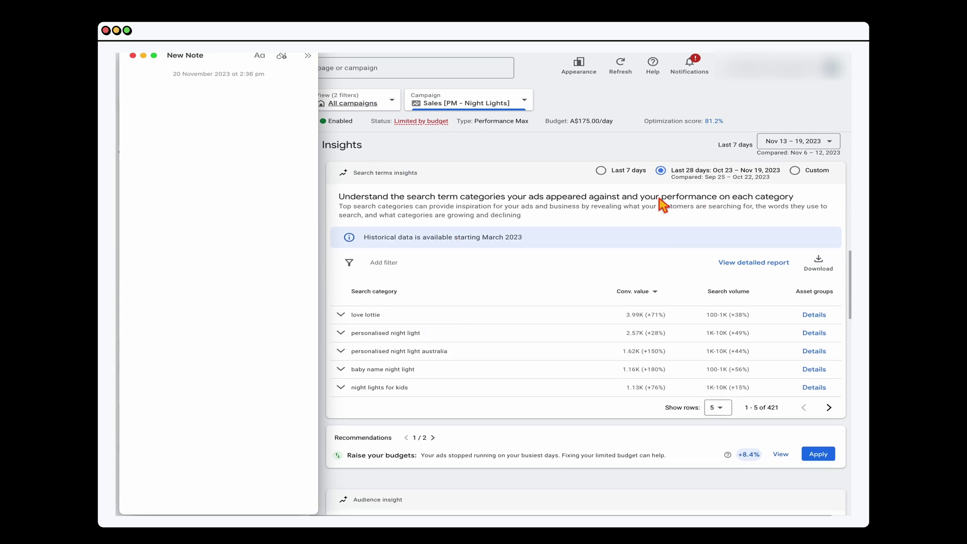
pyautogui.click(755, 263)
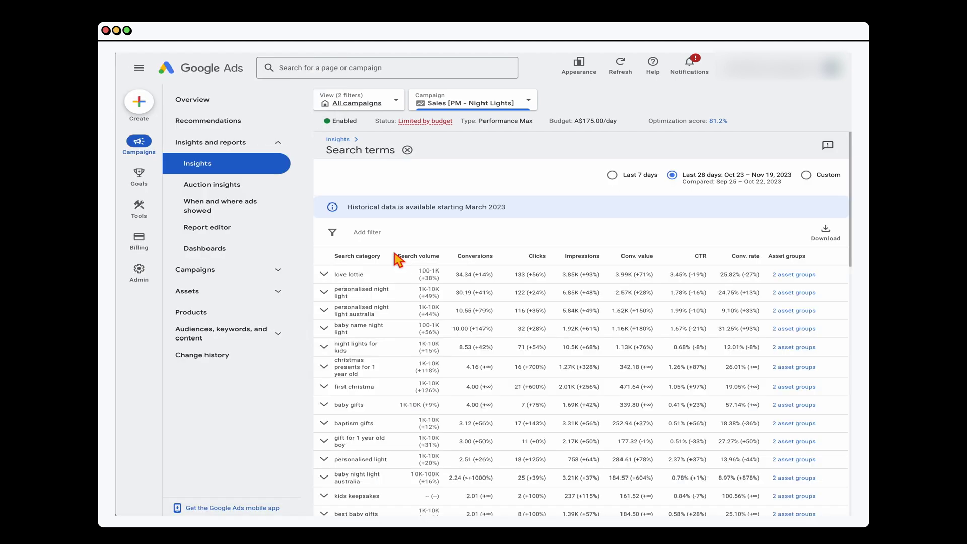
# Copy the term custom night light from personalised night light > night light into the note
pyautogui.click(350, 297)
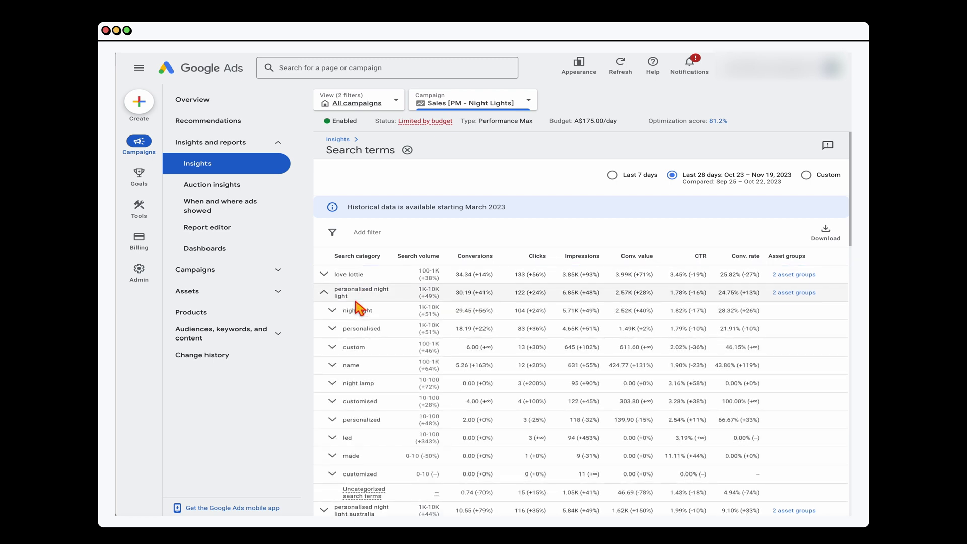
pyautogui.click(358, 309)
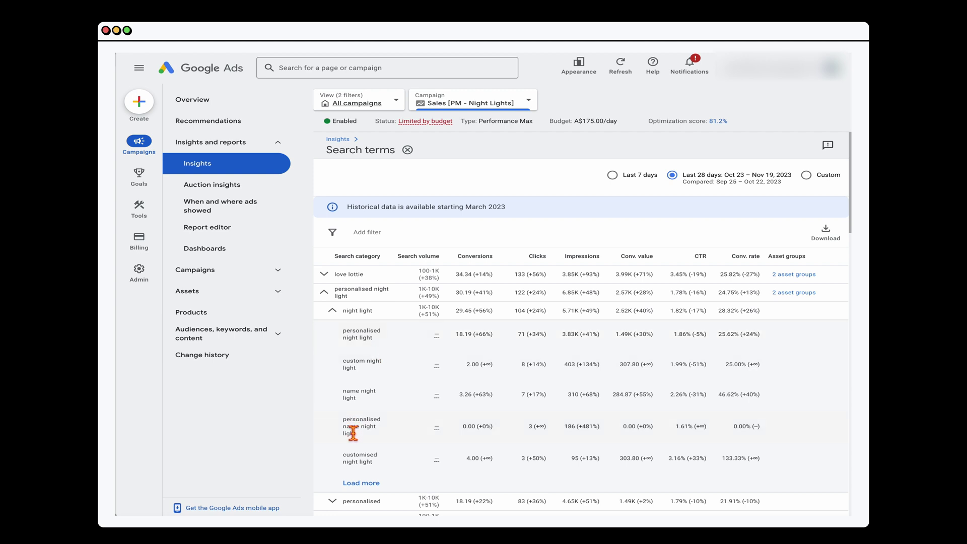
pyautogui.click(359, 368)
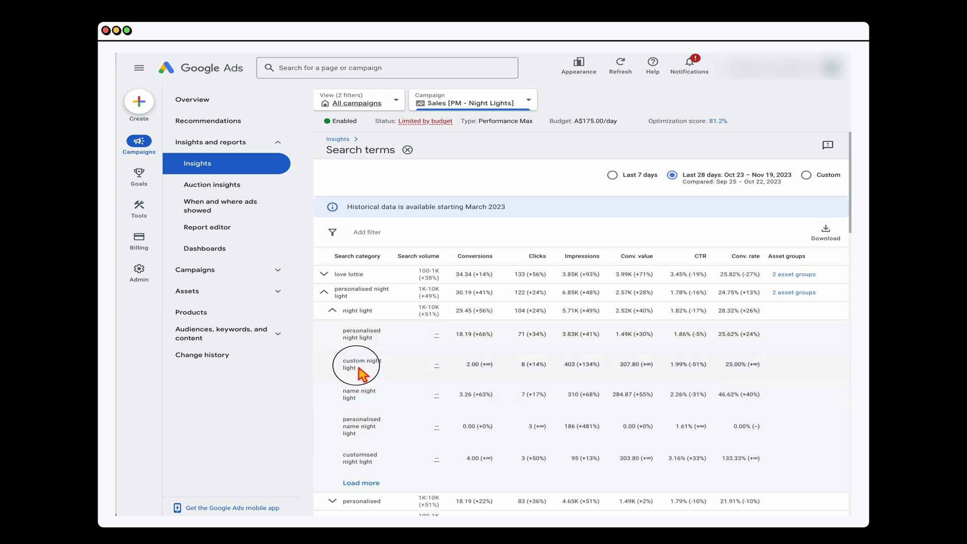
pyautogui.tripleClick(361, 373)
pyautogui.rightClick(362, 374)
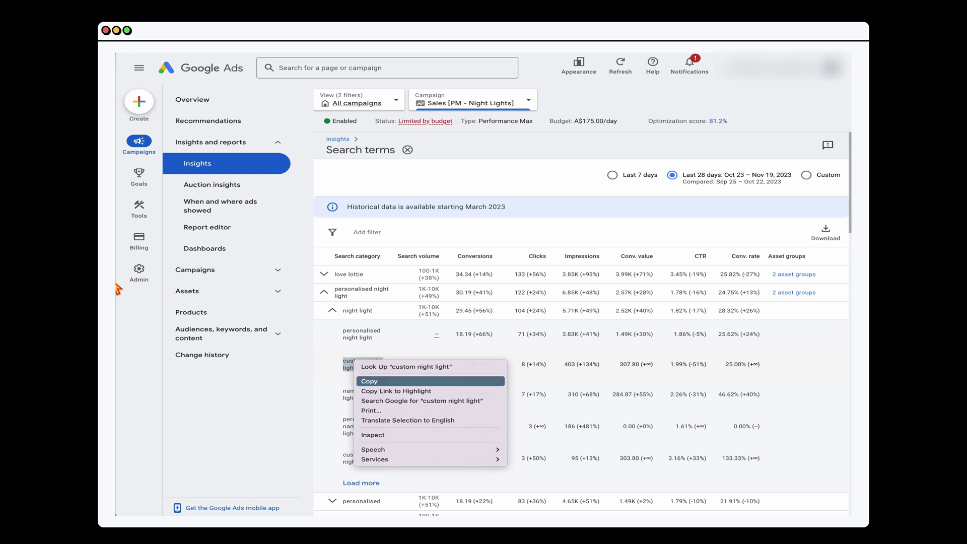
pyautogui.click(369, 381)
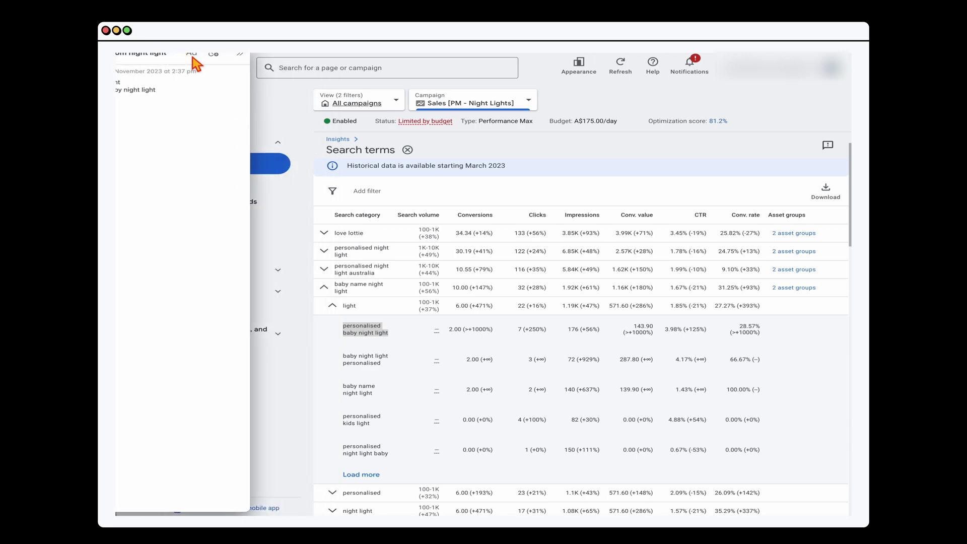
# Return to the campaign's Insights page
pyautogui.scroll(-10, 529, 240)
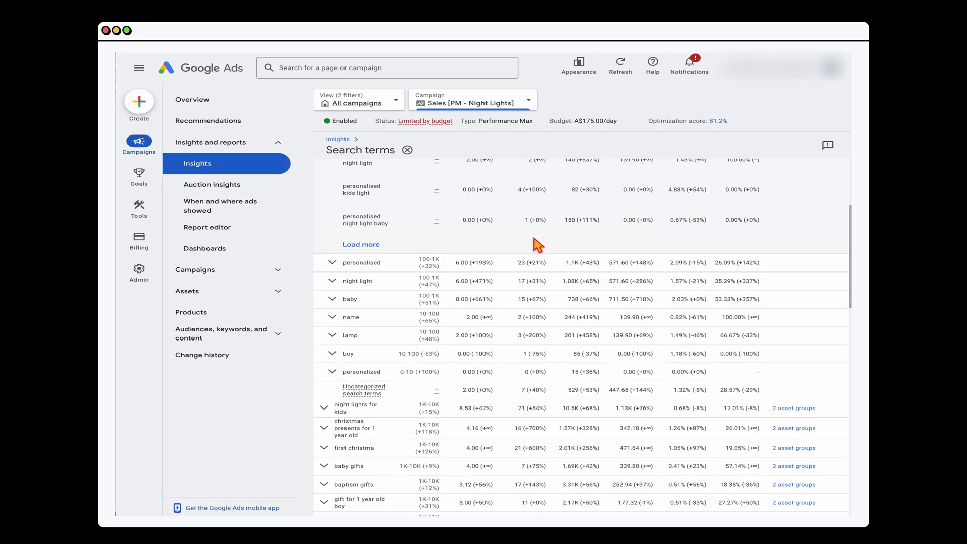
pyautogui.scroll(9, 529, 243)
pyautogui.click(214, 168)
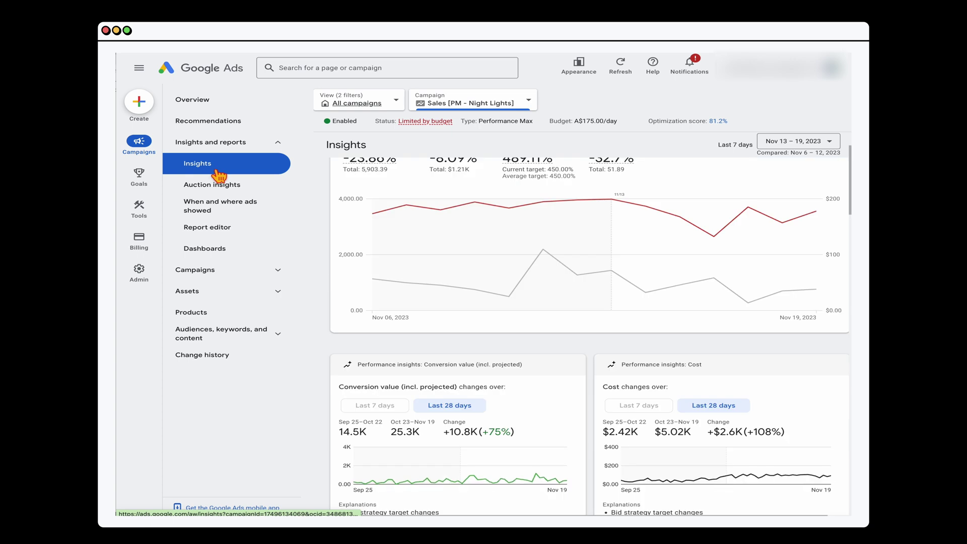
# Compare audience segments by share of impressions, clicks and conversions
pyautogui.scroll(-5, 461, 286)
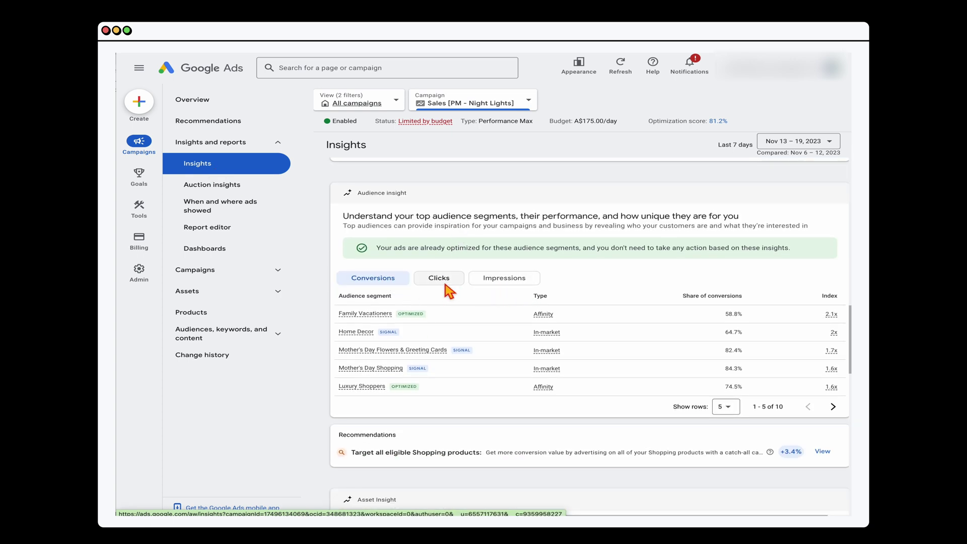
pyautogui.click(442, 277)
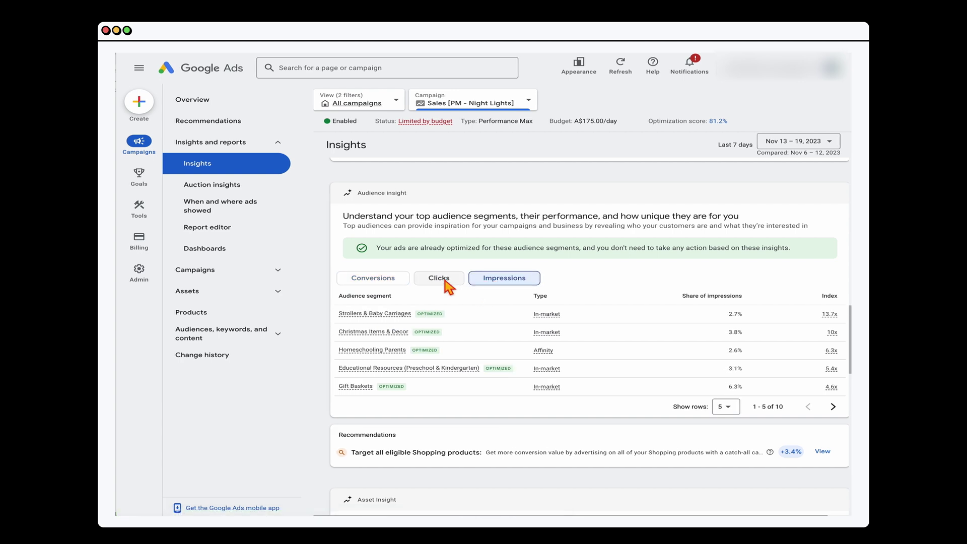
pyautogui.click(377, 278)
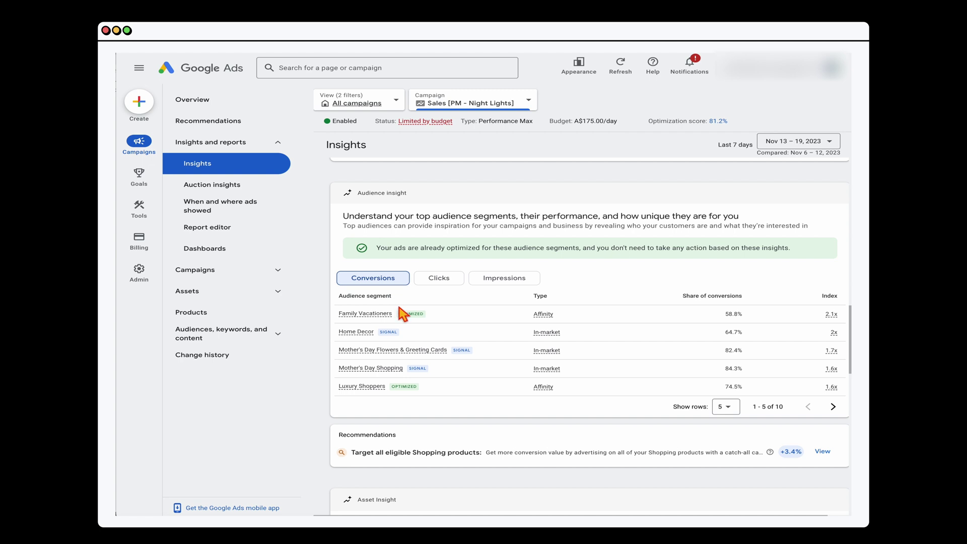
pyautogui.moveTo(410, 314)
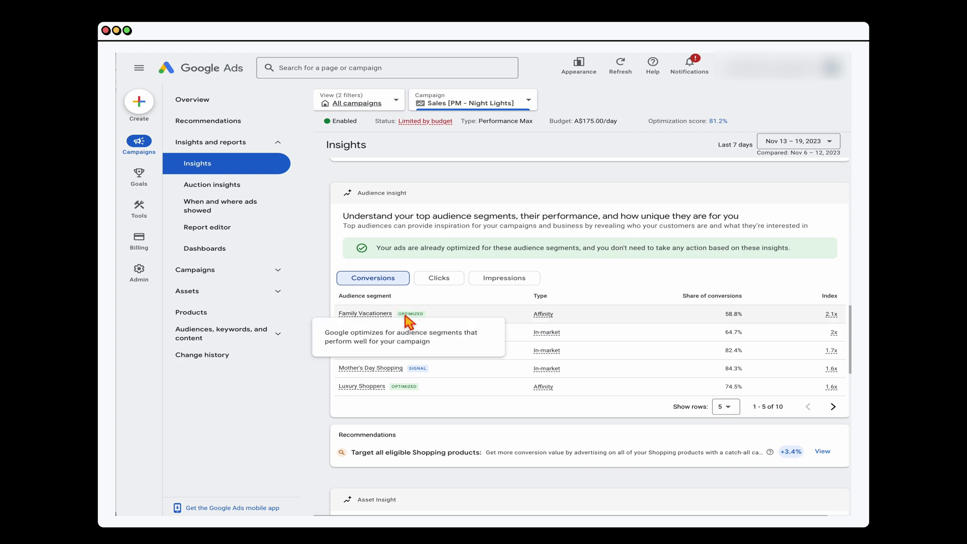
pyautogui.moveTo(389, 337)
pyautogui.click(526, 281)
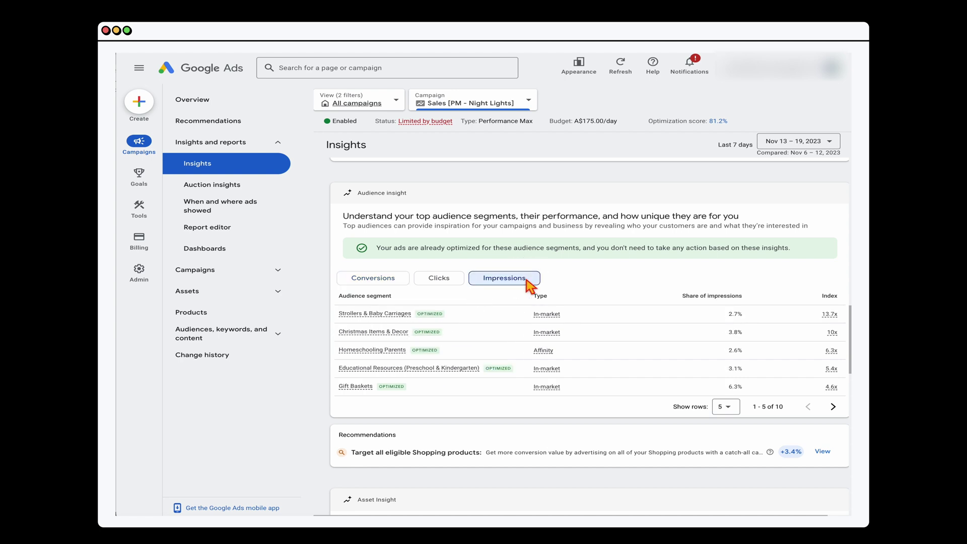
pyautogui.click(443, 282)
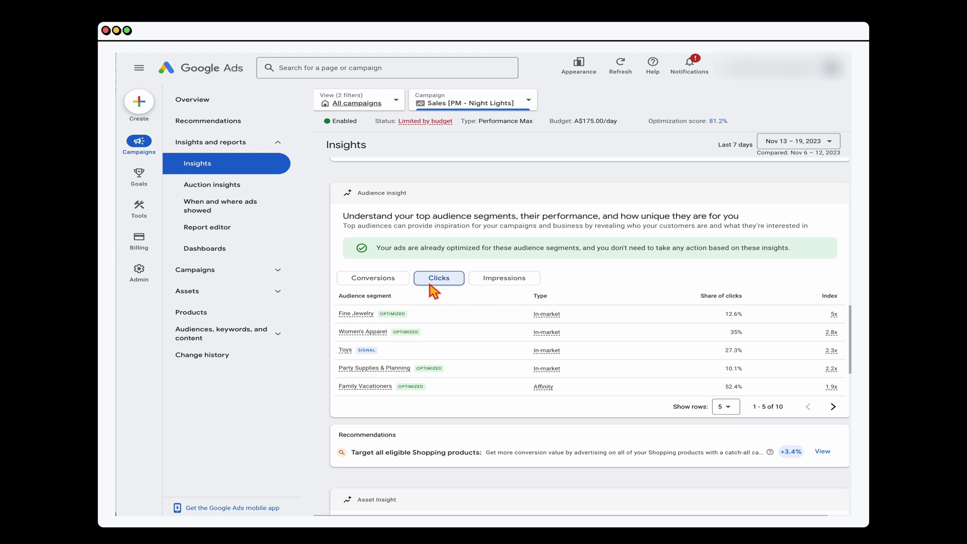
pyautogui.click(382, 280)
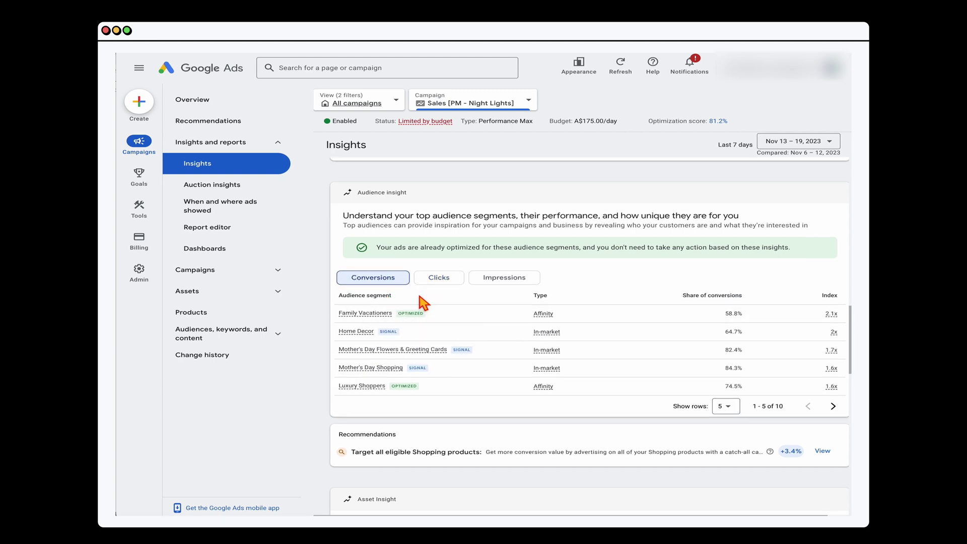
pyautogui.scroll(-1, 425, 303)
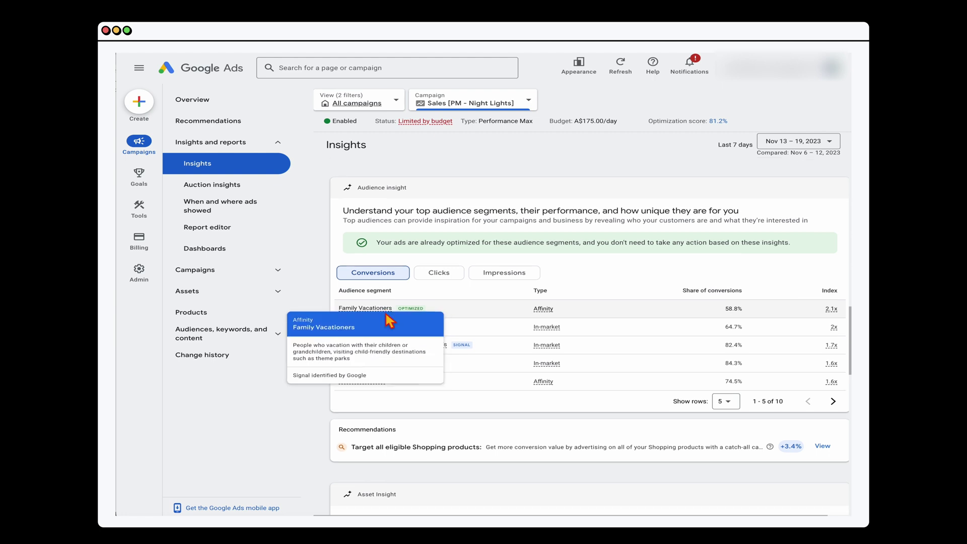
# Copy the Family Vacationers and Luxury Shoppers segment names into the note
pyautogui.moveTo(365, 327); pyautogui.dragTo(275, 331)
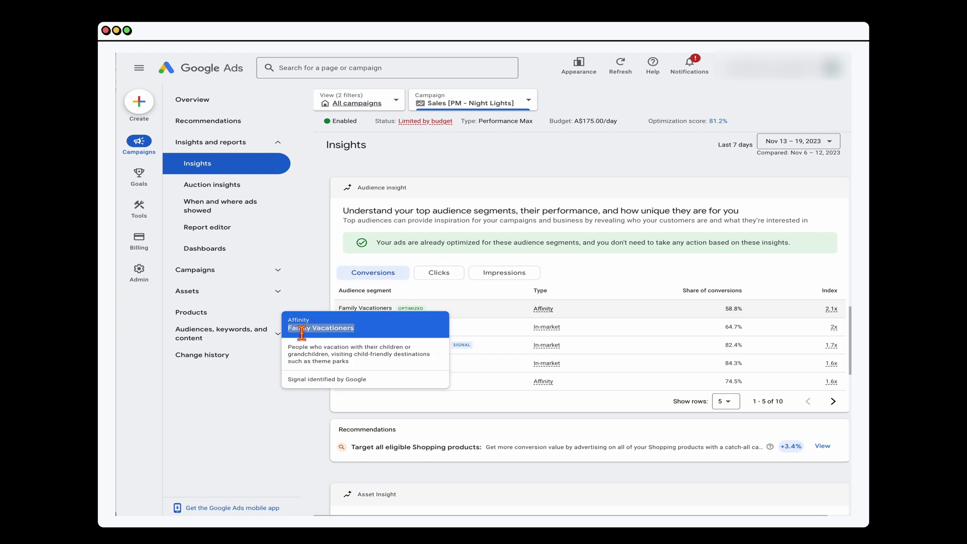
pyautogui.rightClick(323, 332)
pyautogui.click(333, 350)
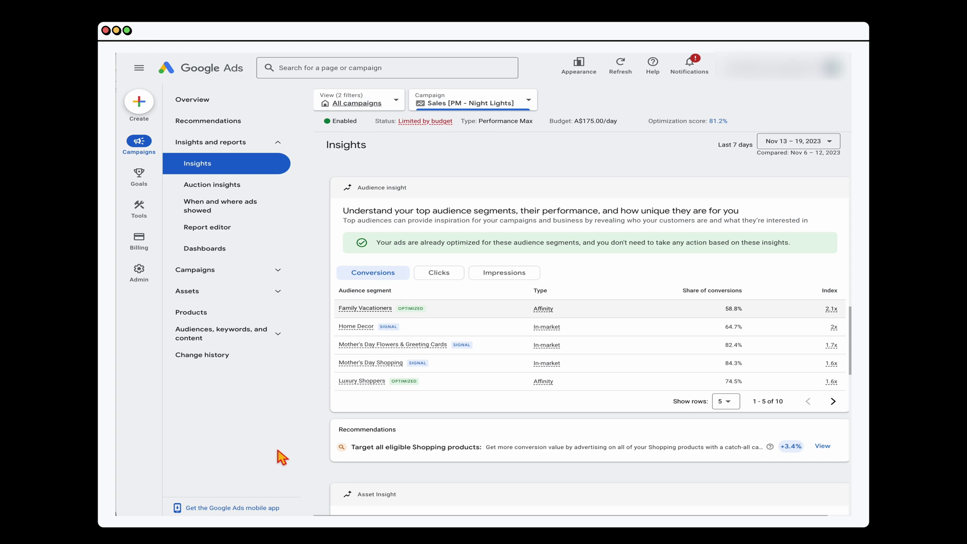
pyautogui.moveTo(161, 309)
pyautogui.moveTo(388, 388)
pyautogui.moveTo(284, 401); pyautogui.dragTo(345, 407)
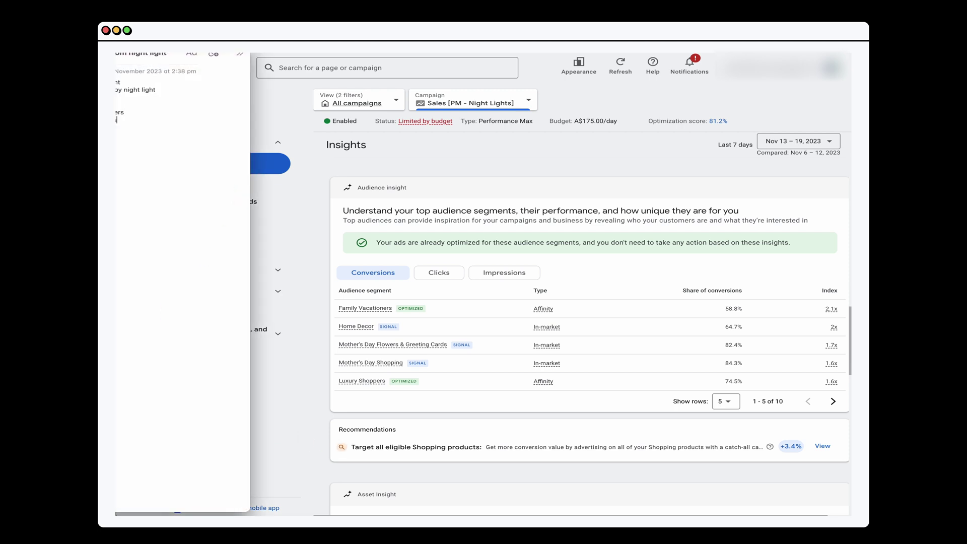
pyautogui.moveTo(175, 54); pyautogui.dragTo(277, 62)
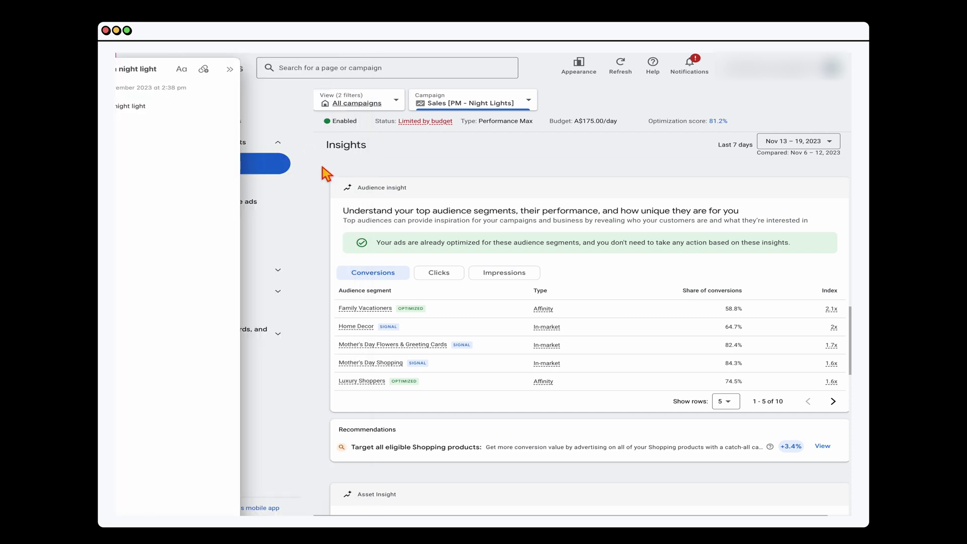
# Open the Night Light asset group's signals for editing
pyautogui.click(277, 271)
pyautogui.click(237, 317)
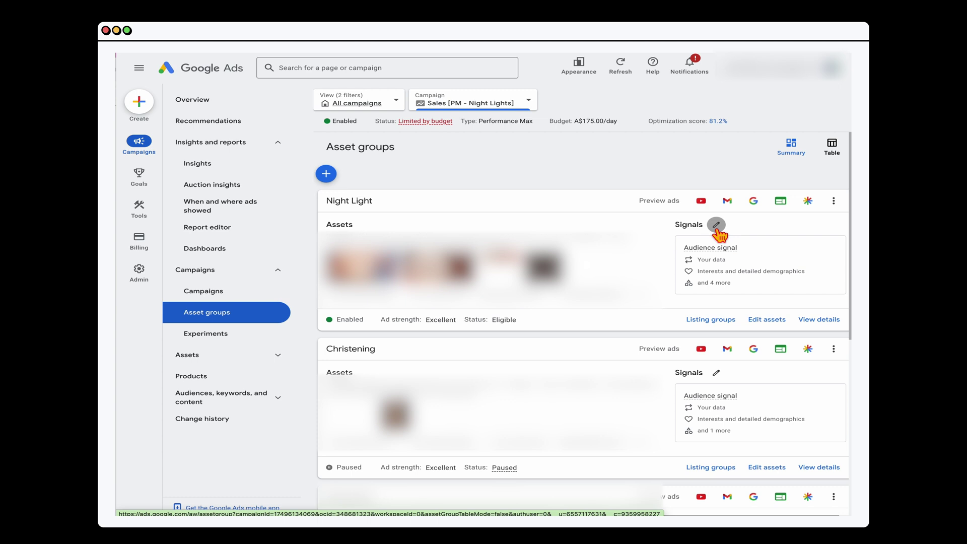
pyautogui.click(717, 225)
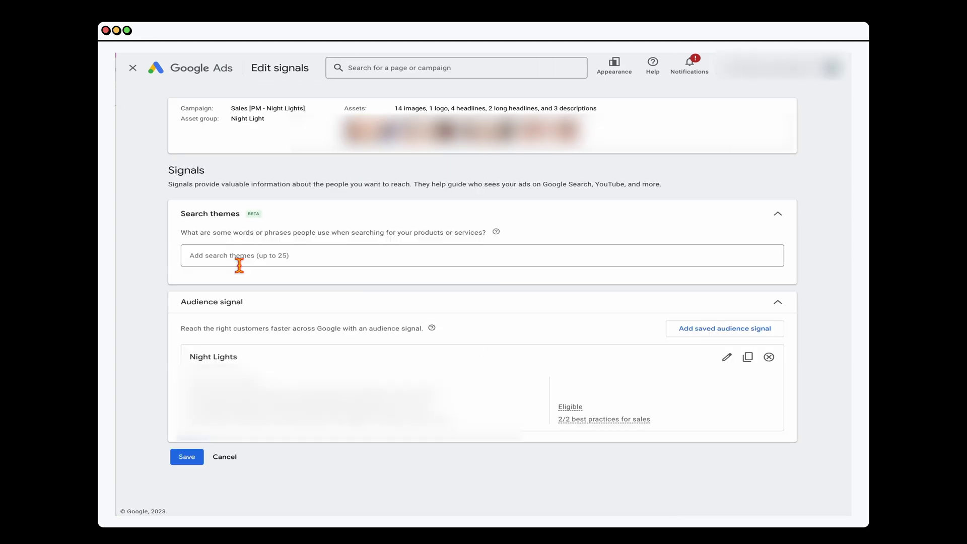
# Add custom night light and personalised baby night light as search themes
pyautogui.click(237, 261)
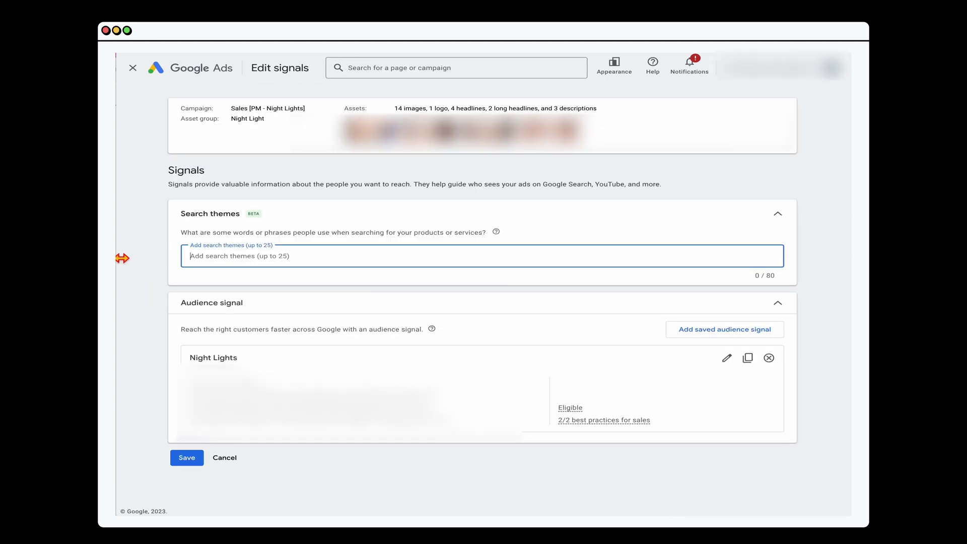
pyautogui.click(123, 257)
pyautogui.moveTo(255, 106); pyautogui.dragTo(147, 96)
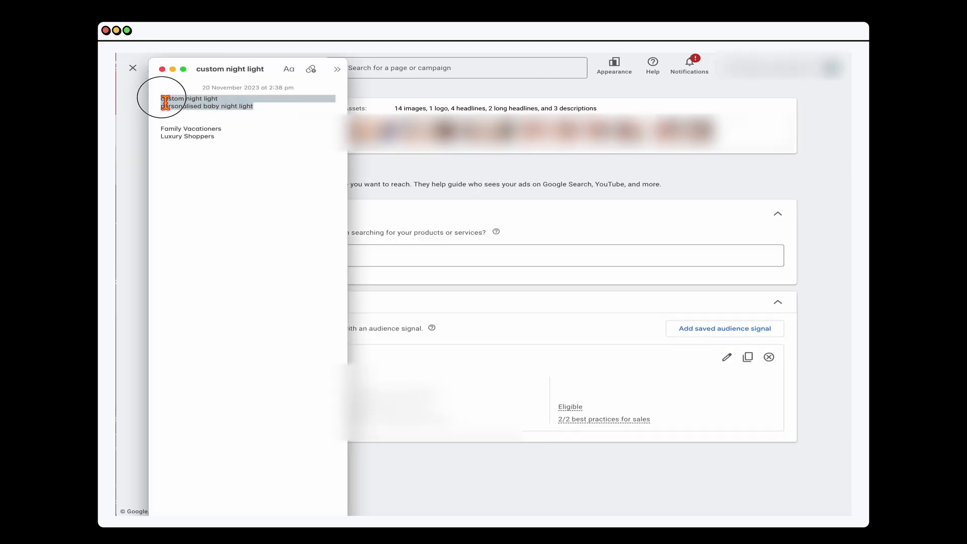
pyautogui.press('super+c')
pyautogui.press('super+v')
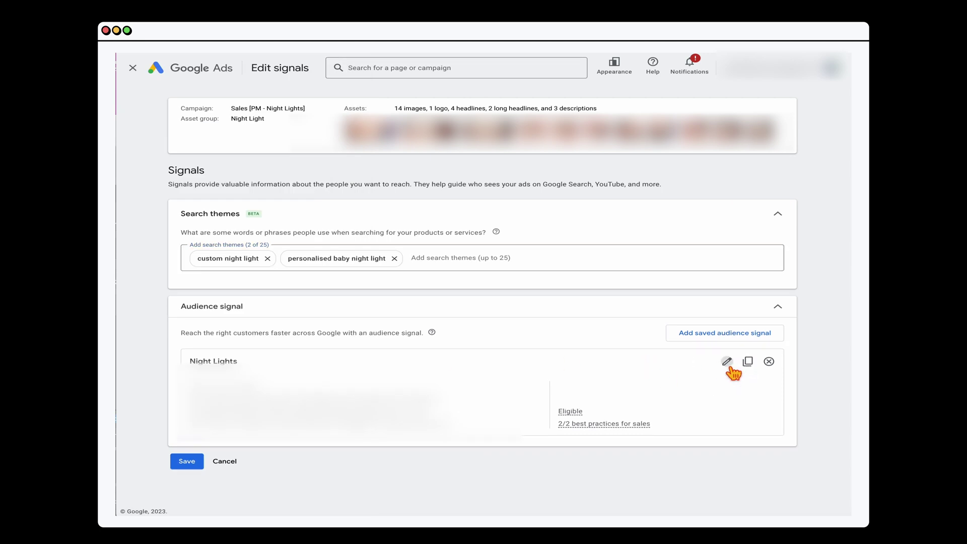
pyautogui.click(727, 363)
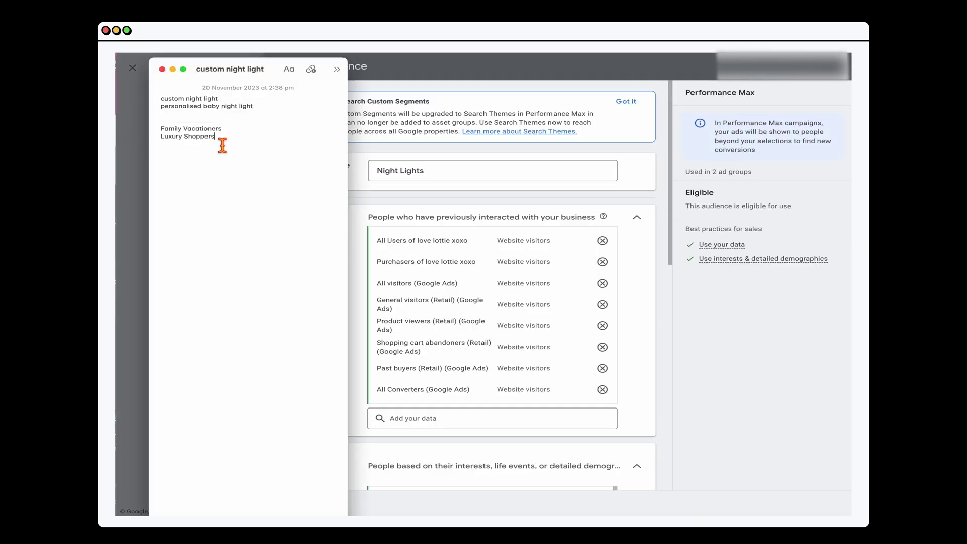
# Add the Family Vacationers and Luxury Shoppers segments to the Night Lights audience and save it
pyautogui.moveTo(216, 138); pyautogui.dragTo(162, 130)
pyautogui.press('super+c')
pyautogui.click(432, 361)
pyautogui.press('super+v')
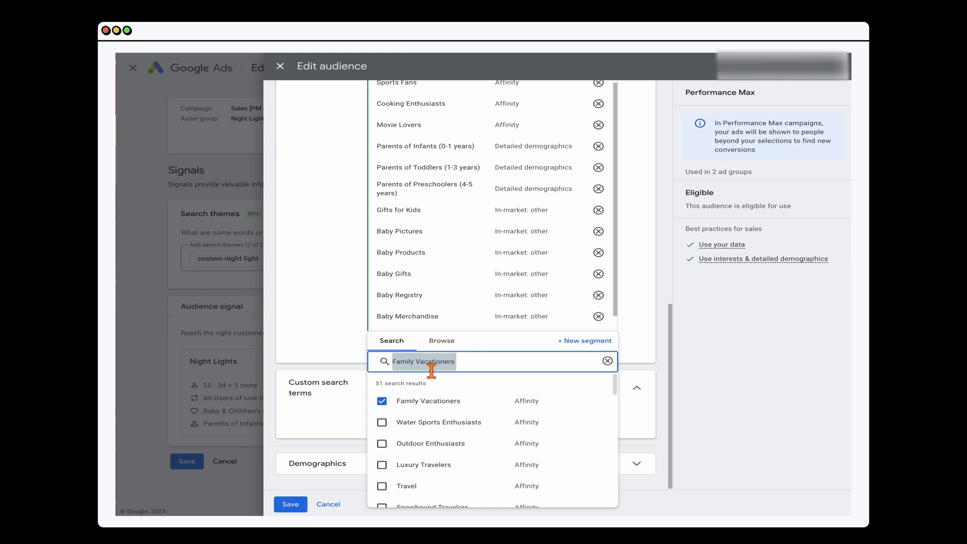
pyautogui.press('End')
pyautogui.hotkey('ctrl', 'v')
pyautogui.moveTo(457, 362); pyautogui.dragTo(390, 364)
pyautogui.press('BackSpace')
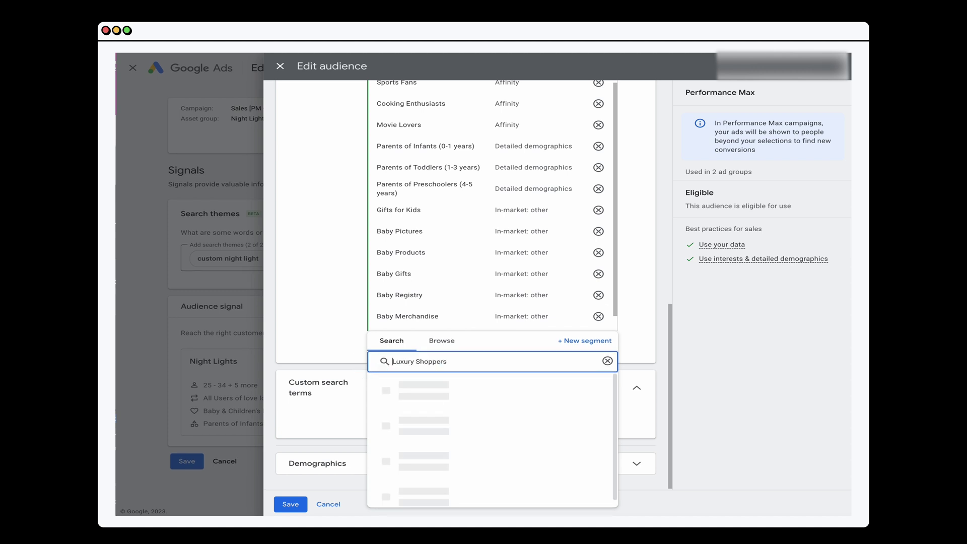
pyautogui.click(388, 401)
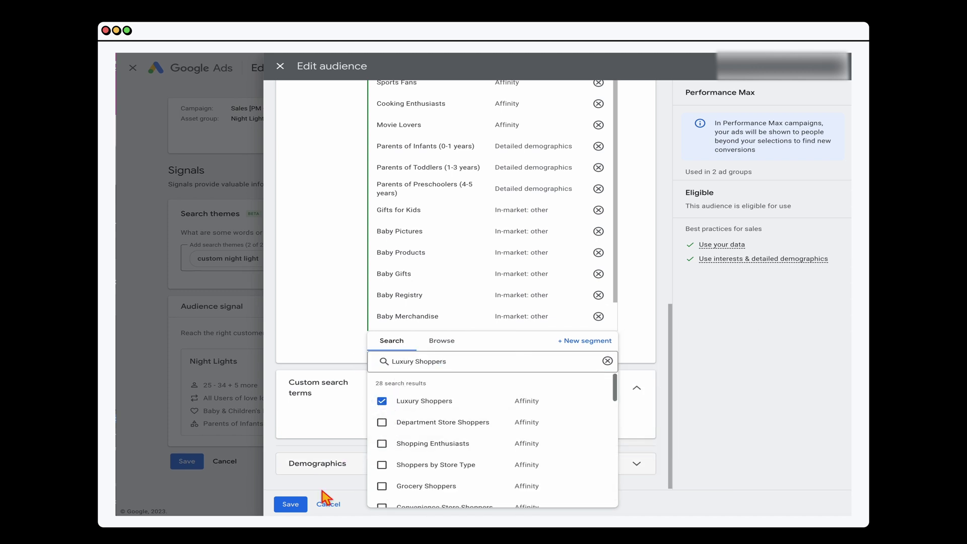
pyautogui.click(290, 506)
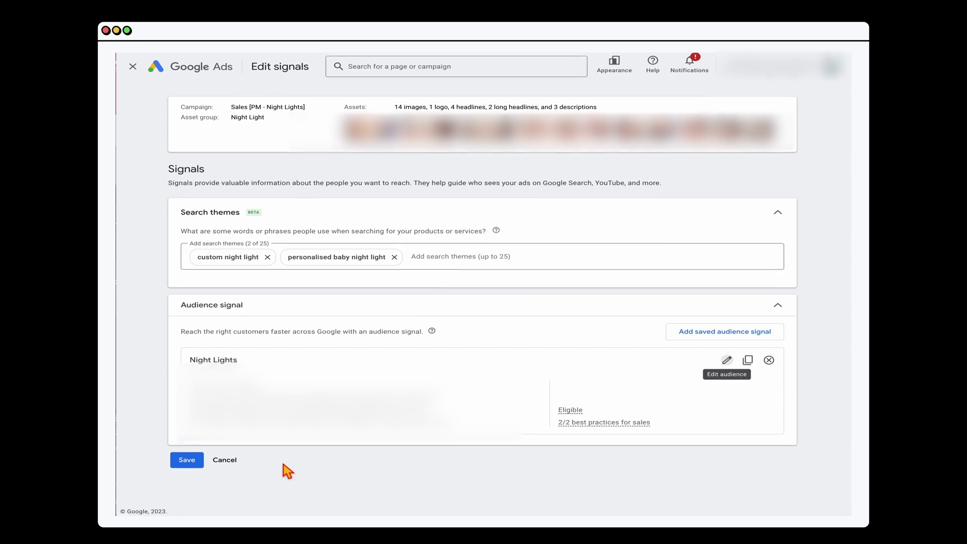
# Save the Night Light asset group's updated signals
pyautogui.click(201, 461)
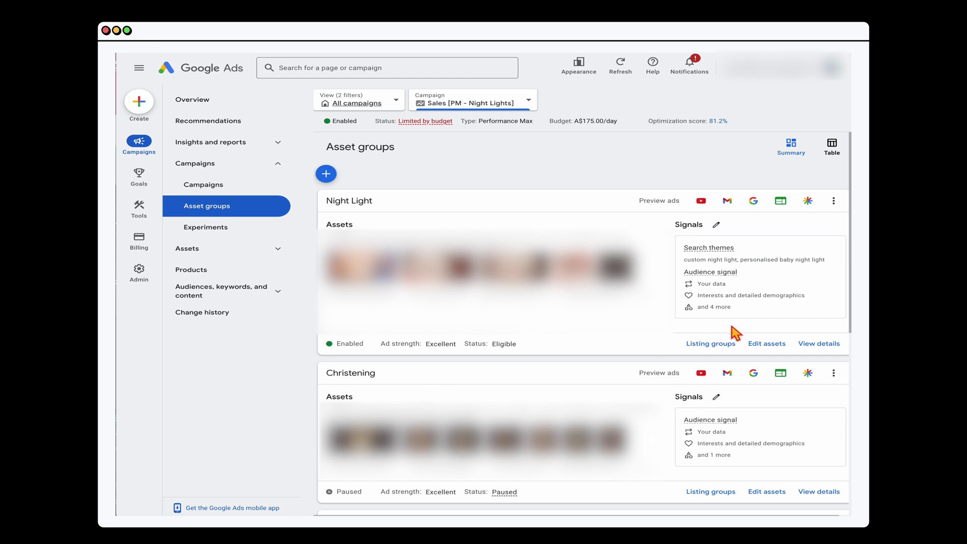
# Review the Night Light asset group's assets, whose performance shows Not enough data
pyautogui.click(816, 346)
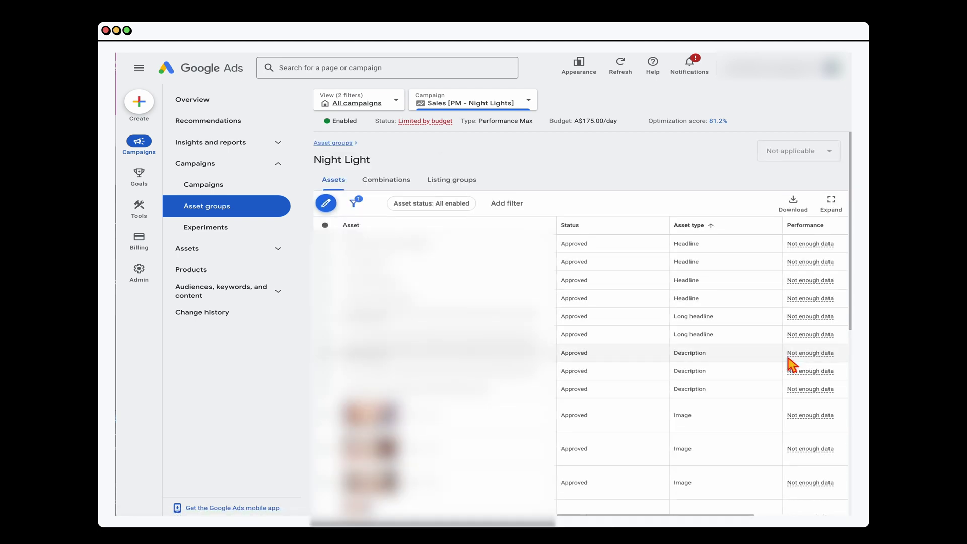
pyautogui.hscroll(2, 789, 363)
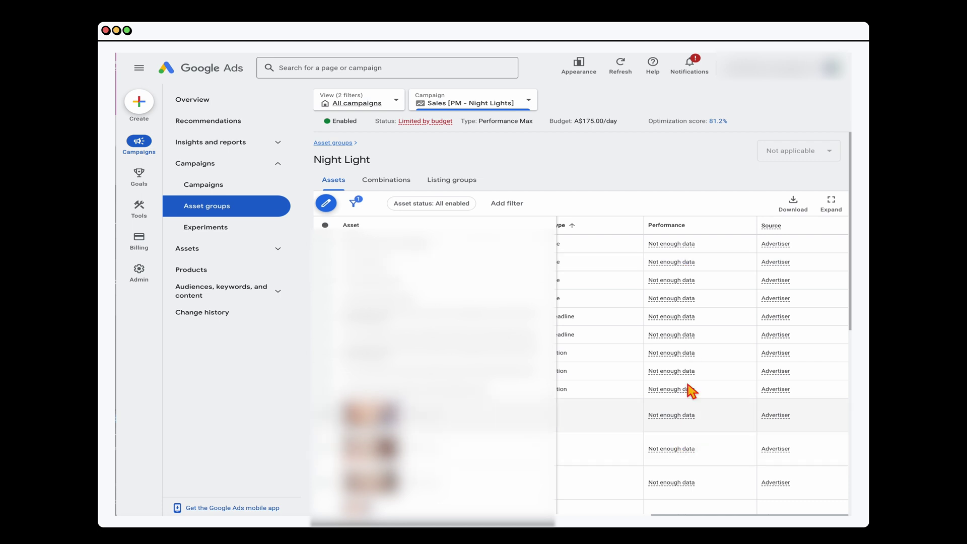
pyautogui.hscroll(-3, 623, 440)
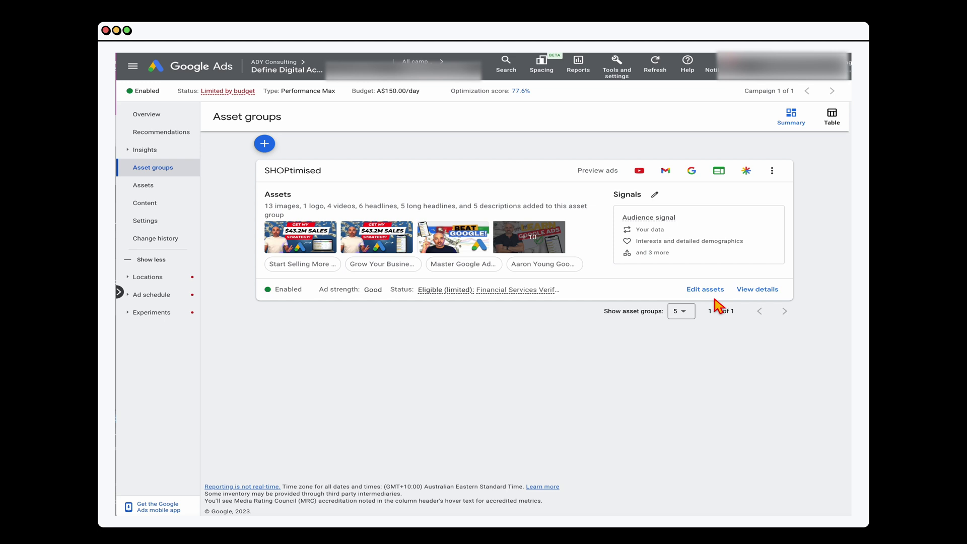
# Open the SHOPtimised asset group and review its Best, Good and Low asset ratings
pyautogui.click(751, 291)
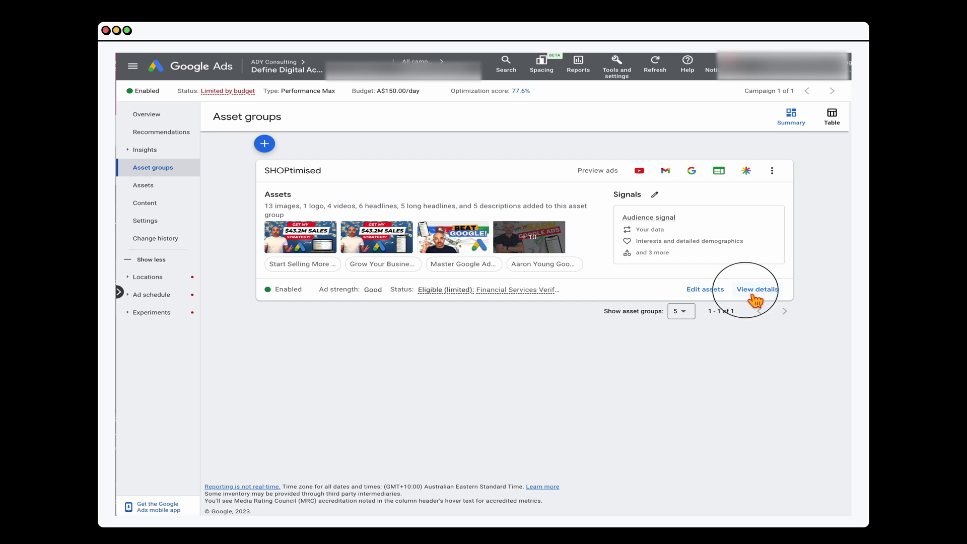
pyautogui.hscroll(2, 730, 319)
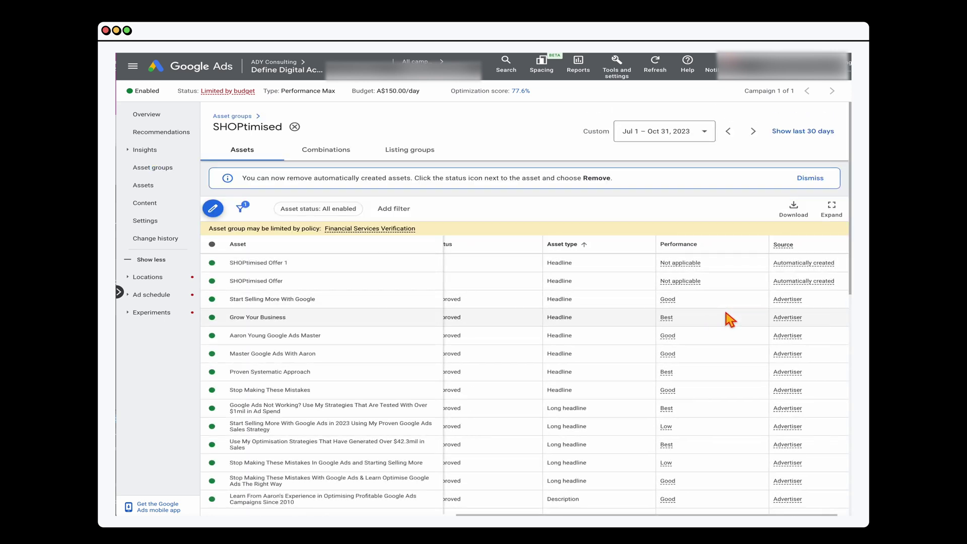
pyautogui.scroll(-5, 730, 320)
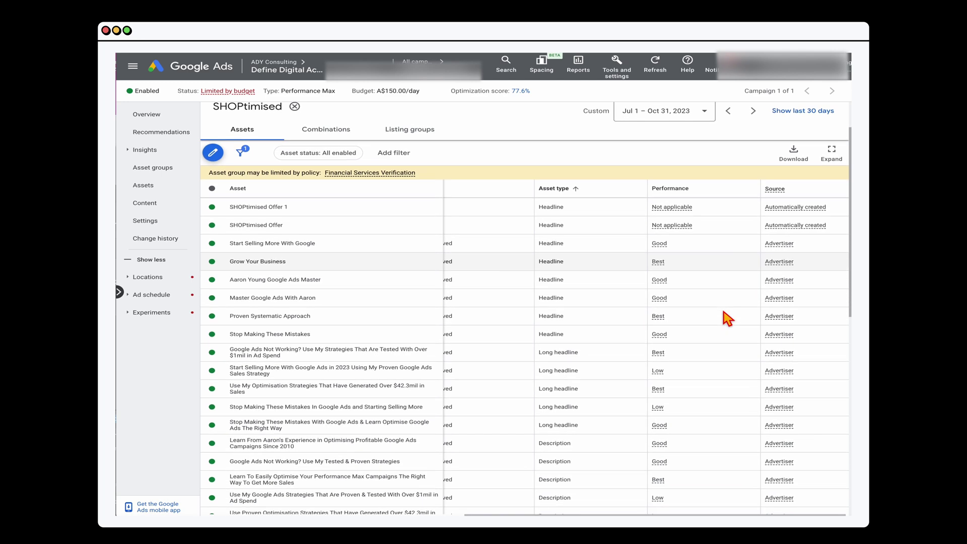
pyautogui.hscroll(1, 728, 318)
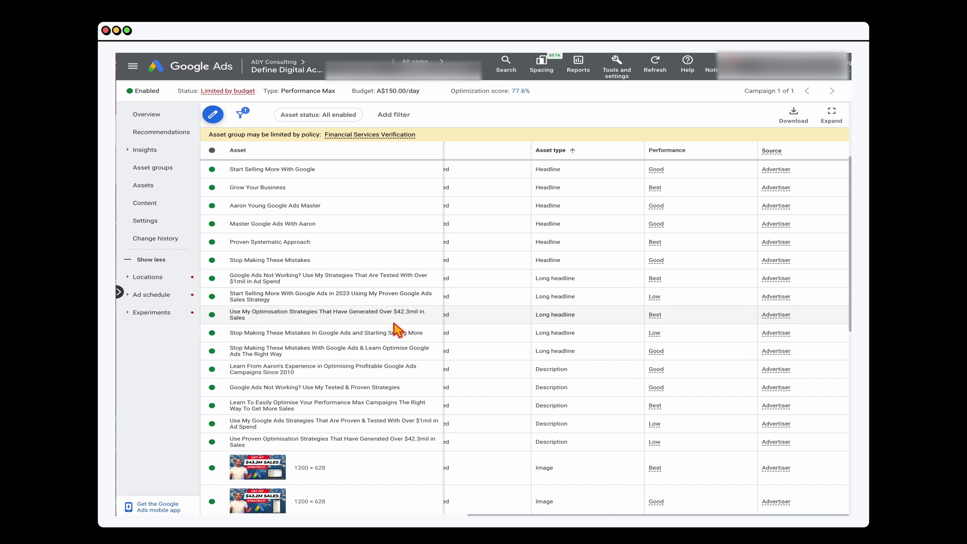
pyautogui.click(212, 118)
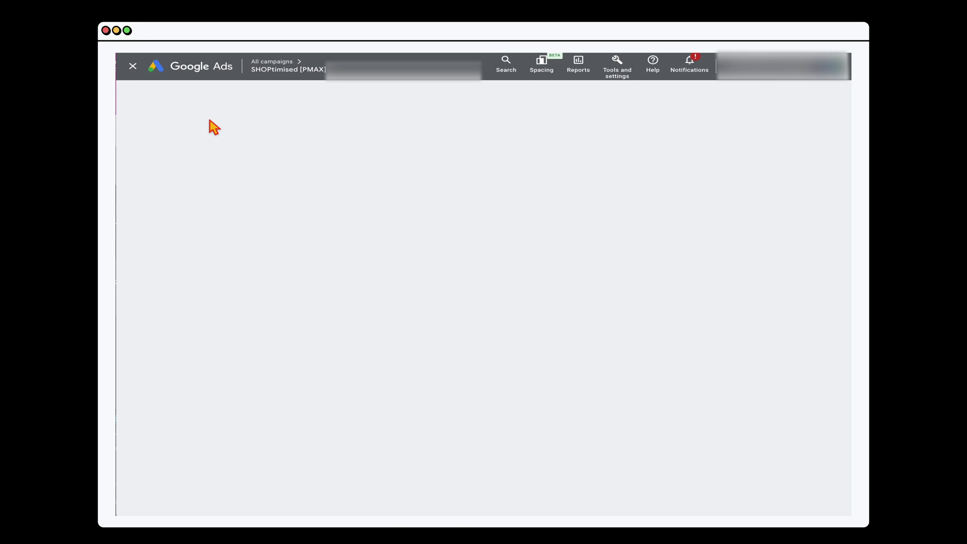
pyautogui.scroll(-8, 346, 242)
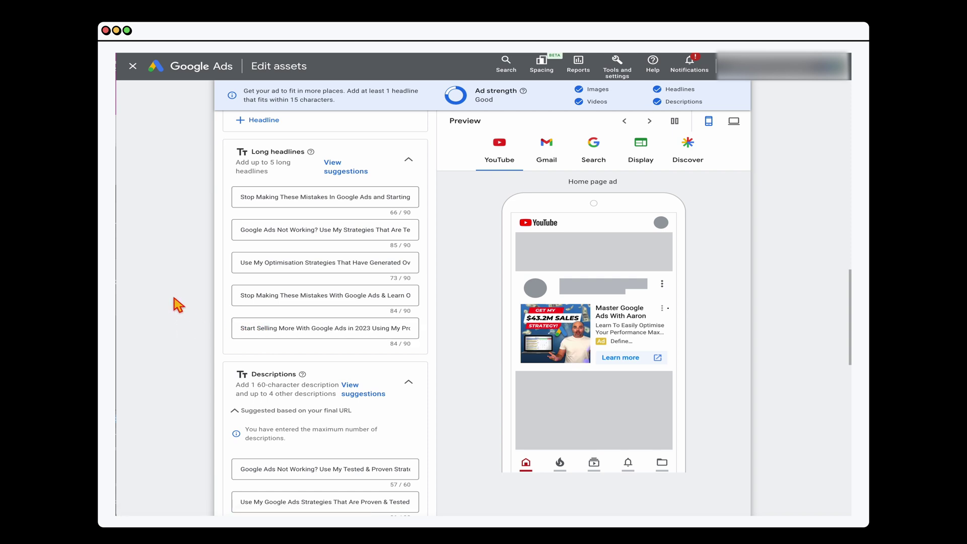
pyautogui.click(133, 66)
pyautogui.click(600, 303)
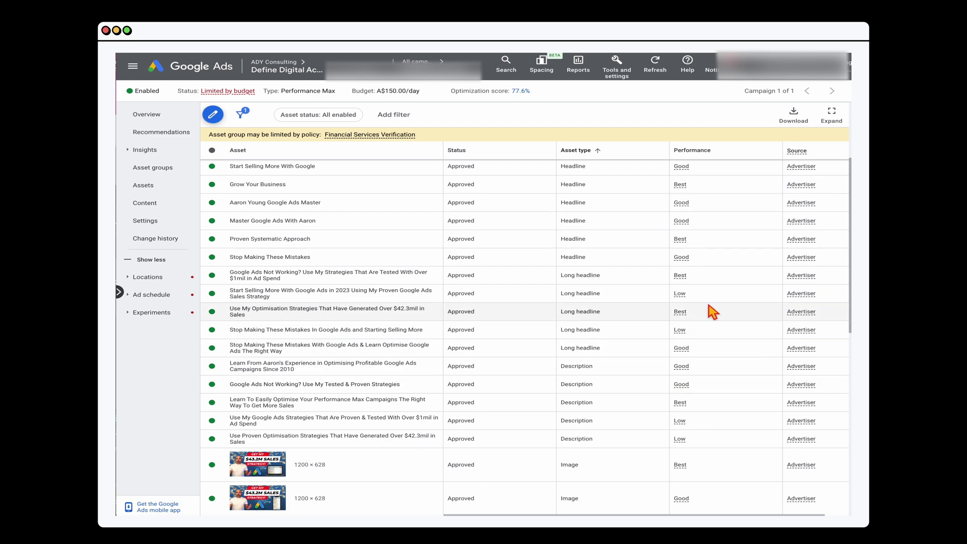
# Scroll the SHOPtimised asset table to review the landscape and square image performance ratings
pyautogui.scroll(-4, 690, 310)
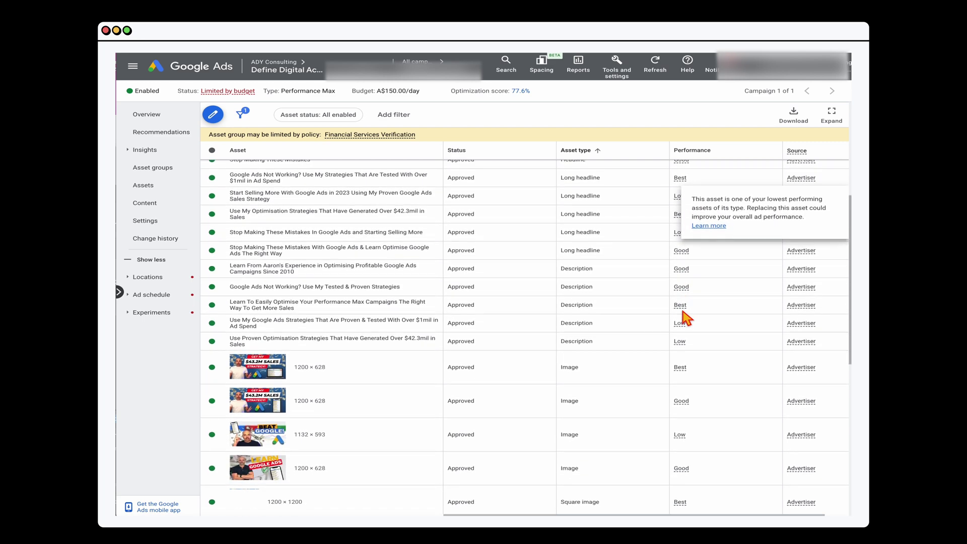
pyautogui.scroll(3, 684, 320)
pyautogui.scroll(-4, 685, 320)
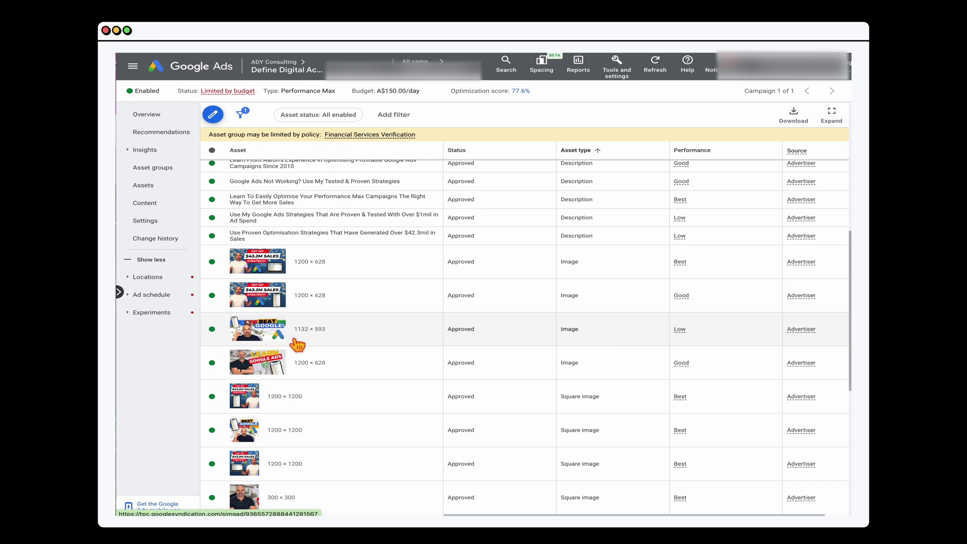
pyautogui.scroll(-2, 298, 345)
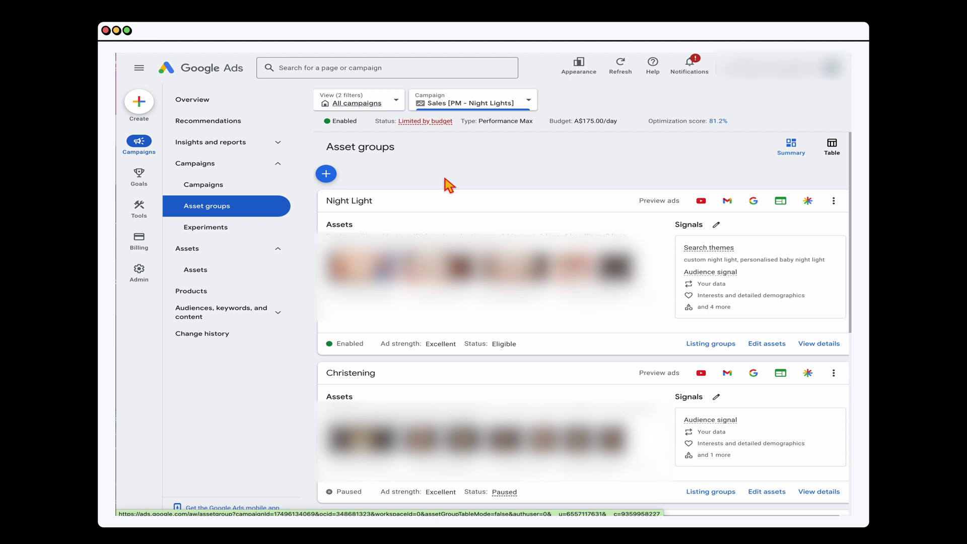
# Open Night Light's listing groups, sort by highest cost, and show Oct 21 – Nov 19, 2023
pyautogui.click(708, 348)
pyautogui.hscroll(2, 630, 347)
pyautogui.hscroll(3, 631, 346)
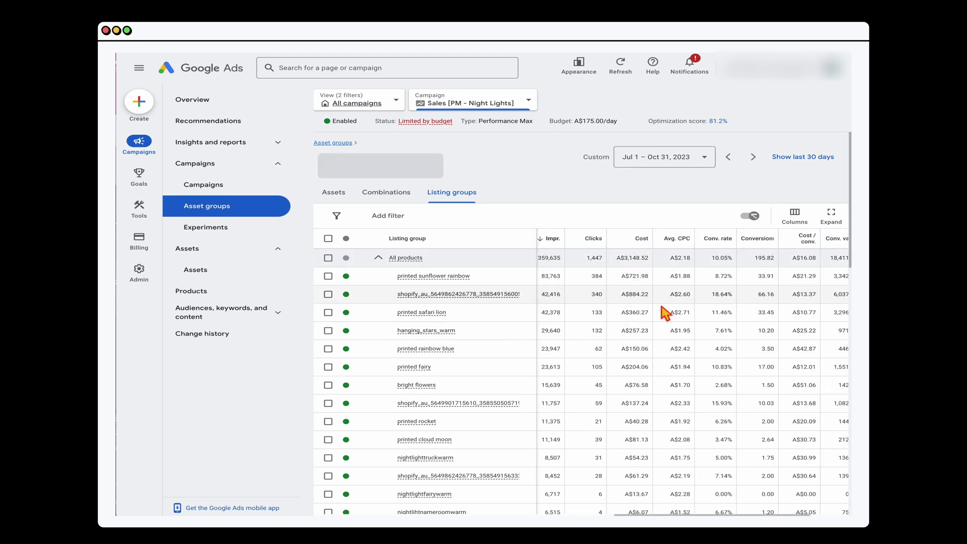
pyautogui.scroll(-5, 658, 309)
pyautogui.scroll(5, 658, 309)
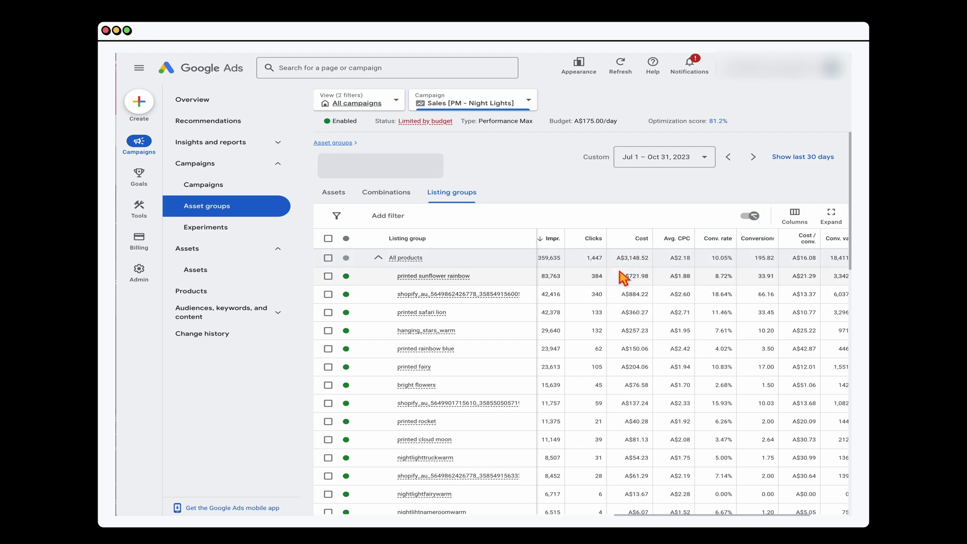
pyautogui.click(638, 239)
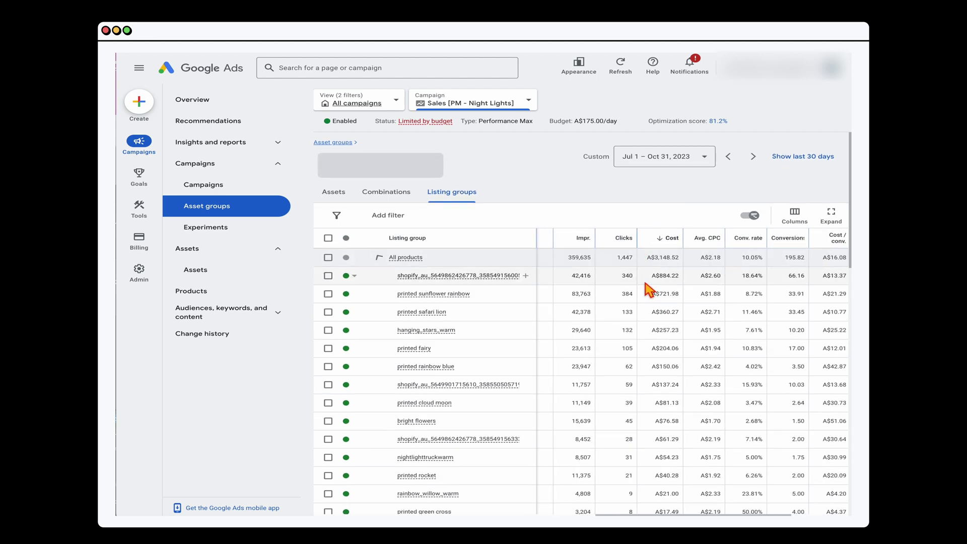
pyautogui.hscroll(3, 652, 289)
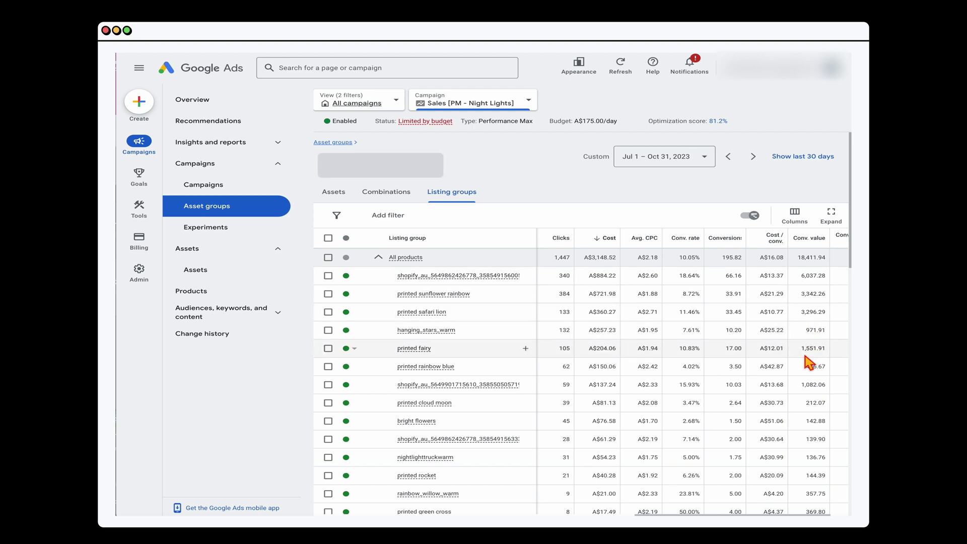
pyautogui.click(806, 162)
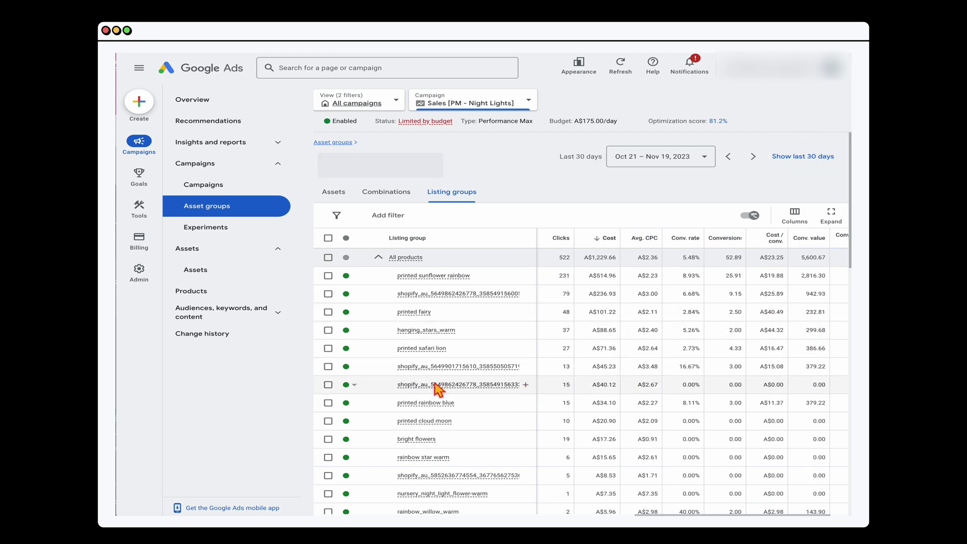
# Tick the shopify product row, noting its 0.00 conversions and 3,996 impressions
pyautogui.click(328, 385)
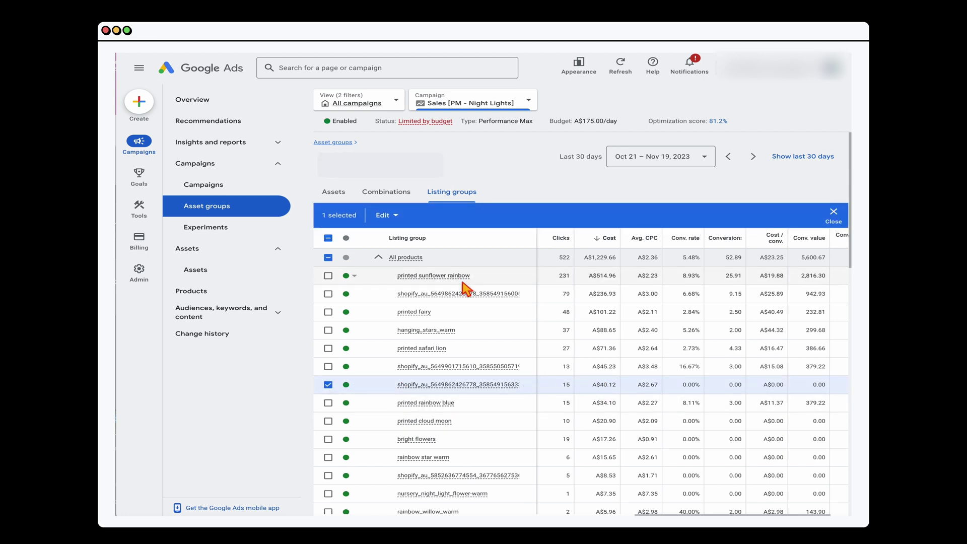
pyautogui.moveTo(454, 388)
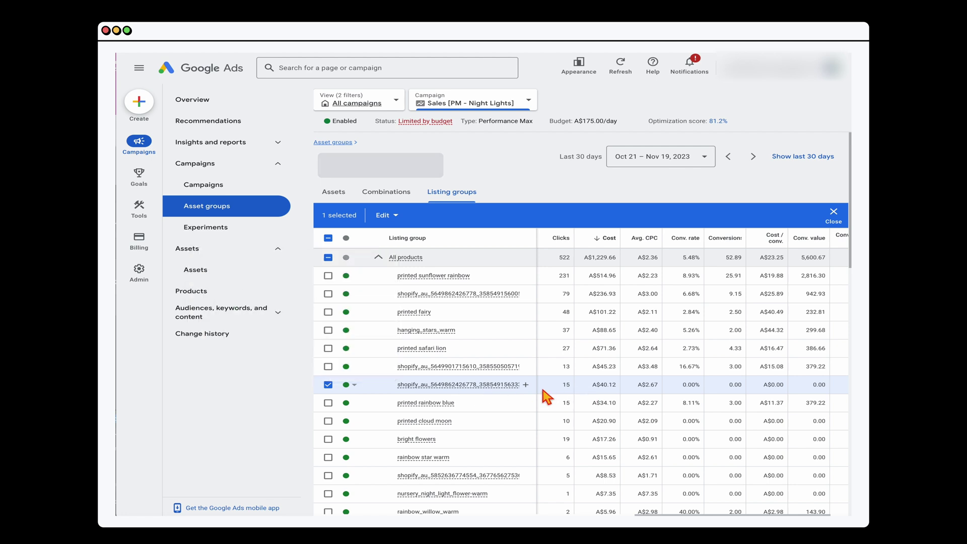
pyautogui.moveTo(729, 386); pyautogui.dragTo(752, 385)
pyautogui.hscroll(-4, 594, 387)
pyautogui.doubleClick(618, 385)
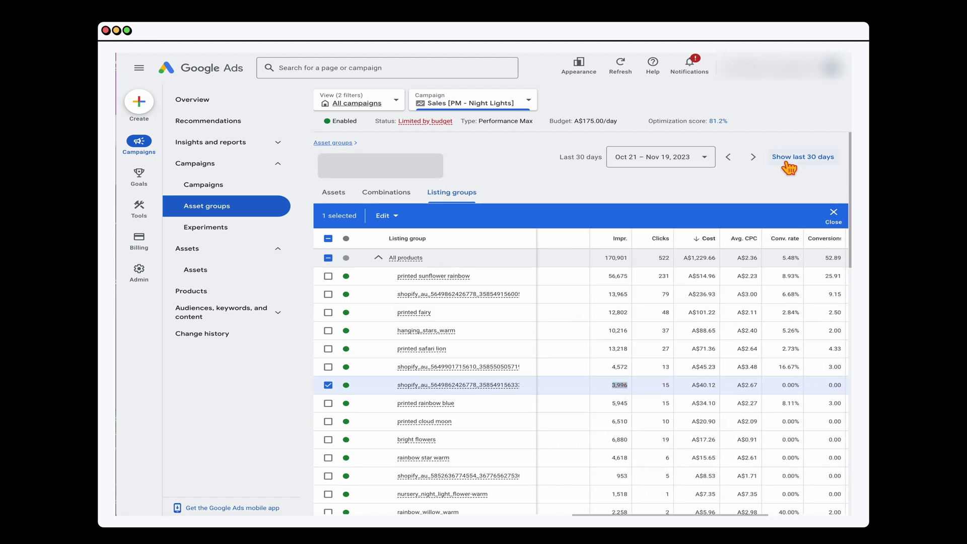
# Change the report's date range to Sep 3 – Nov 19
pyautogui.click(675, 156)
pyautogui.scroll(3, 709, 343)
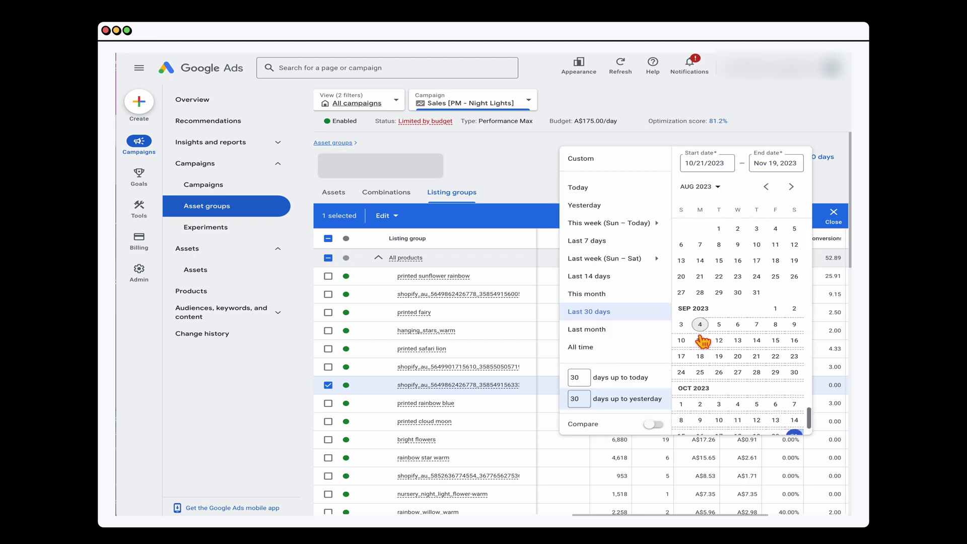
pyautogui.click(681, 324)
pyautogui.click(790, 449)
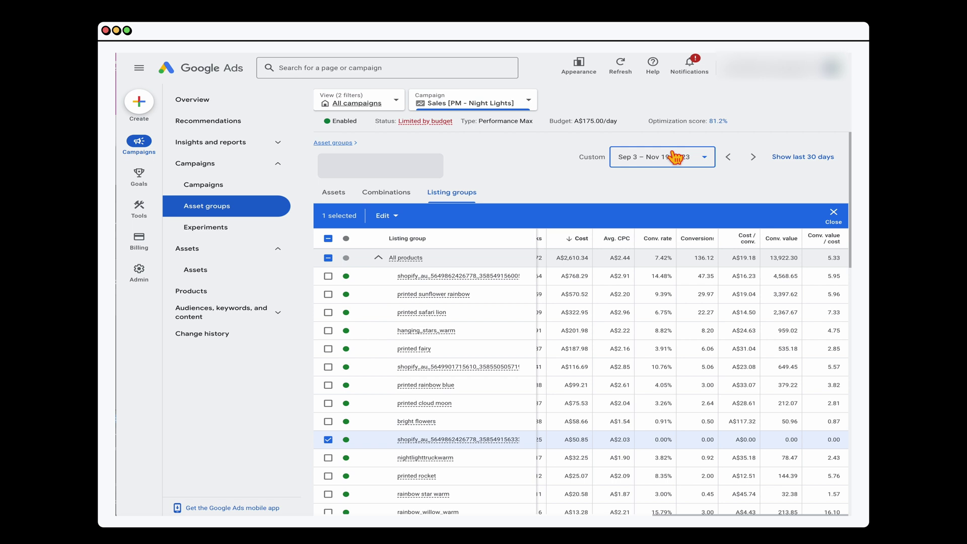
# Widen the date range to Jul 16 – Nov 18, 2023 and review the totals
pyautogui.click(673, 169)
pyautogui.scroll(6, 751, 362)
pyautogui.click(724, 329)
pyautogui.scroll(-8, 735, 346)
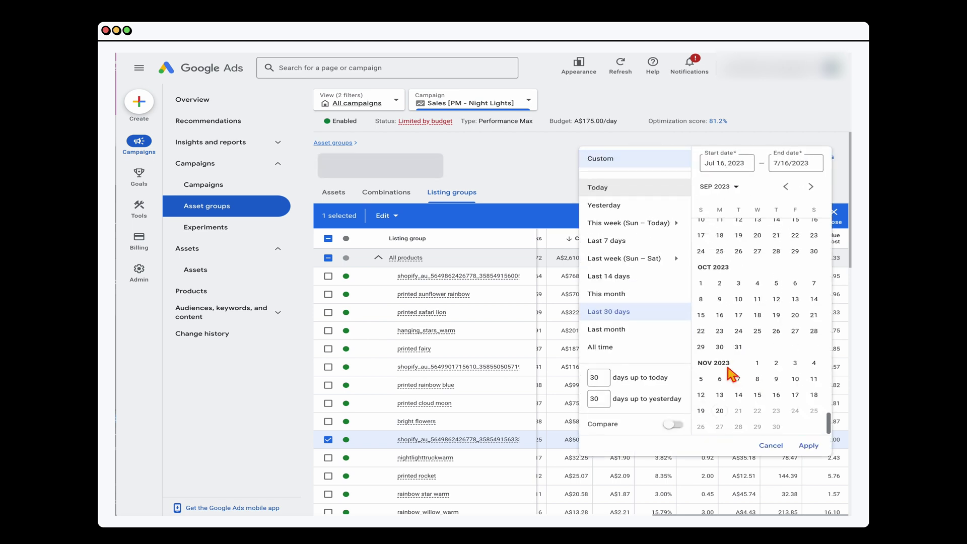
pyautogui.click(812, 396)
pyautogui.click(809, 445)
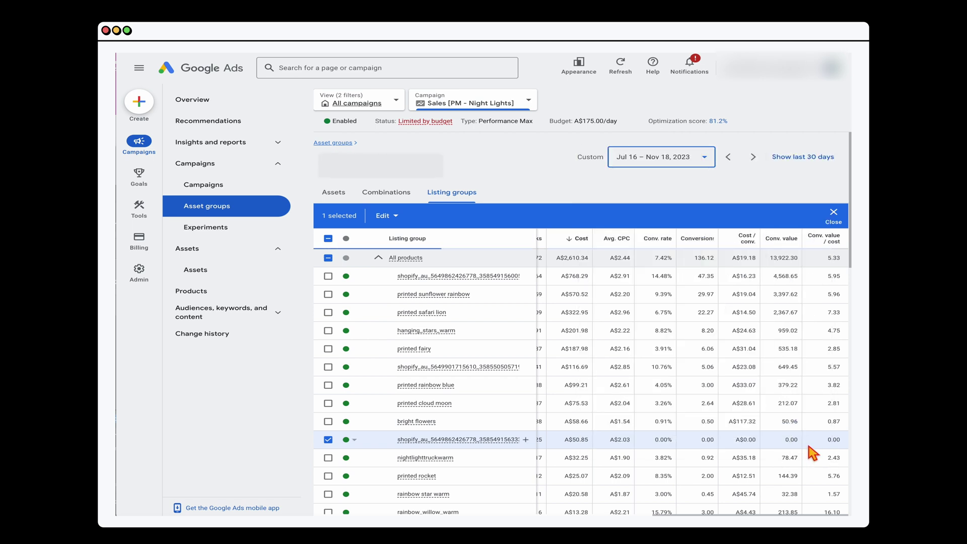
pyautogui.hscroll(-5, 692, 456)
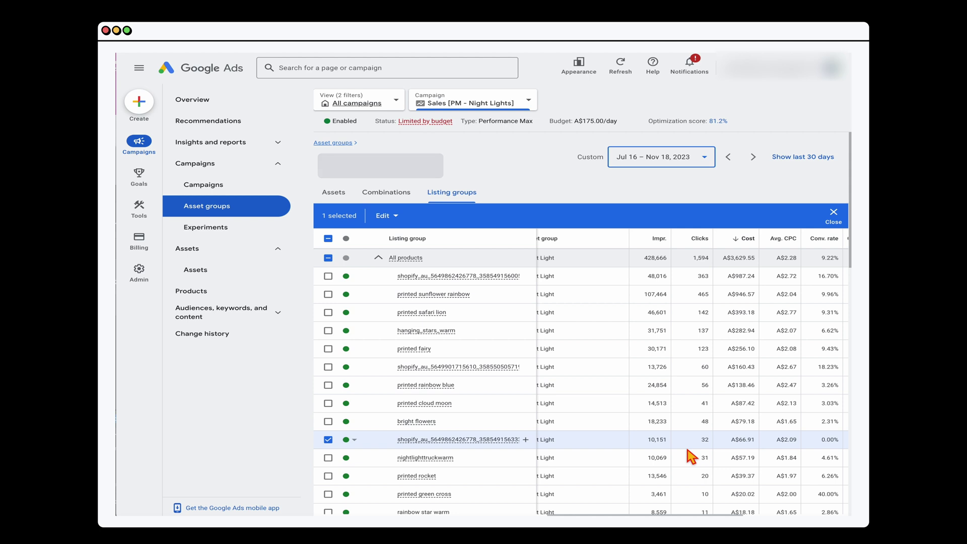
pyautogui.hscroll(2, 555, 454)
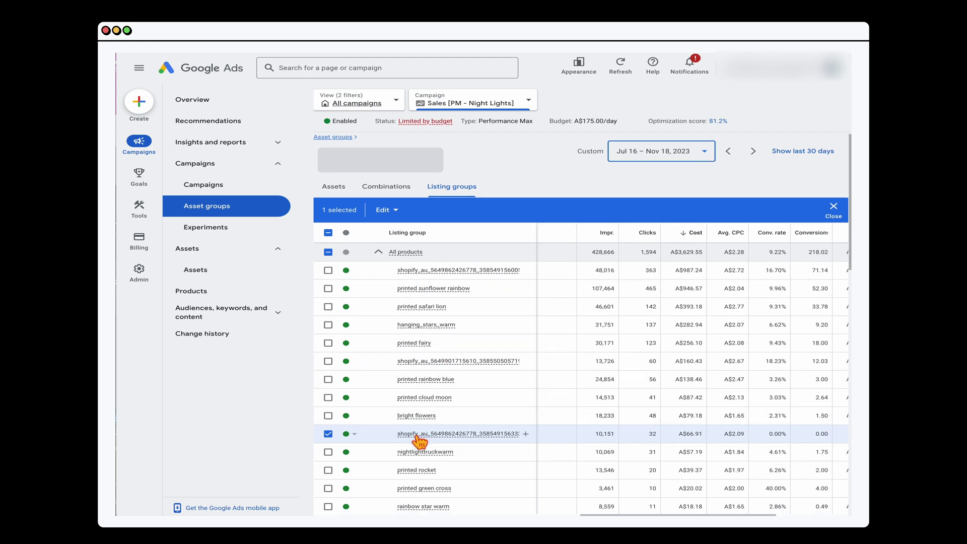
pyautogui.hscroll(2, 660, 443)
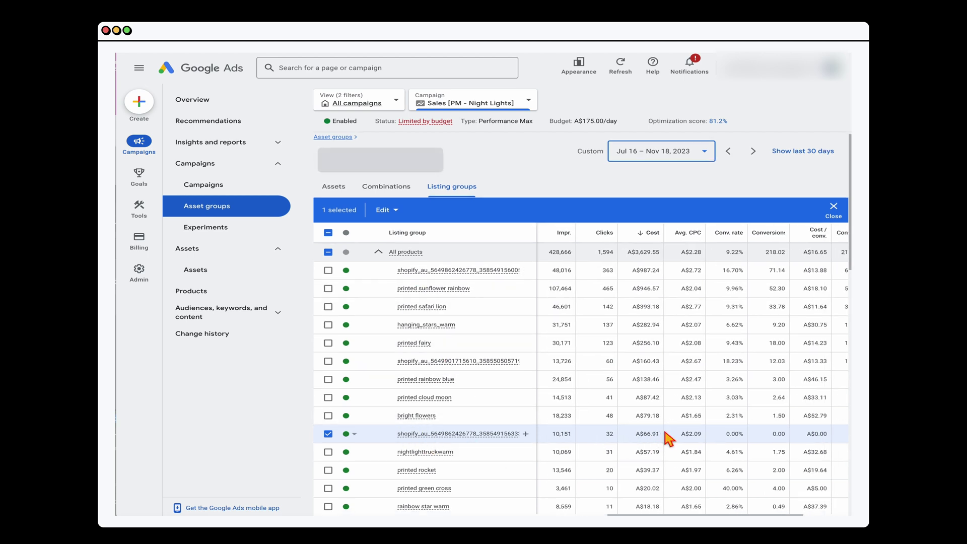
# Switch the listing groups report back to the last 30 days
pyautogui.click(806, 158)
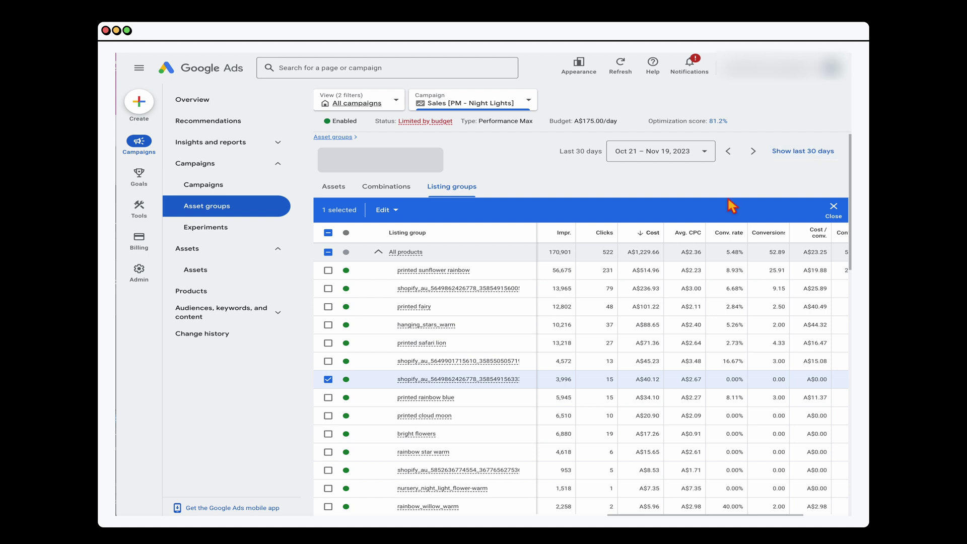
pyautogui.moveTo(504, 386)
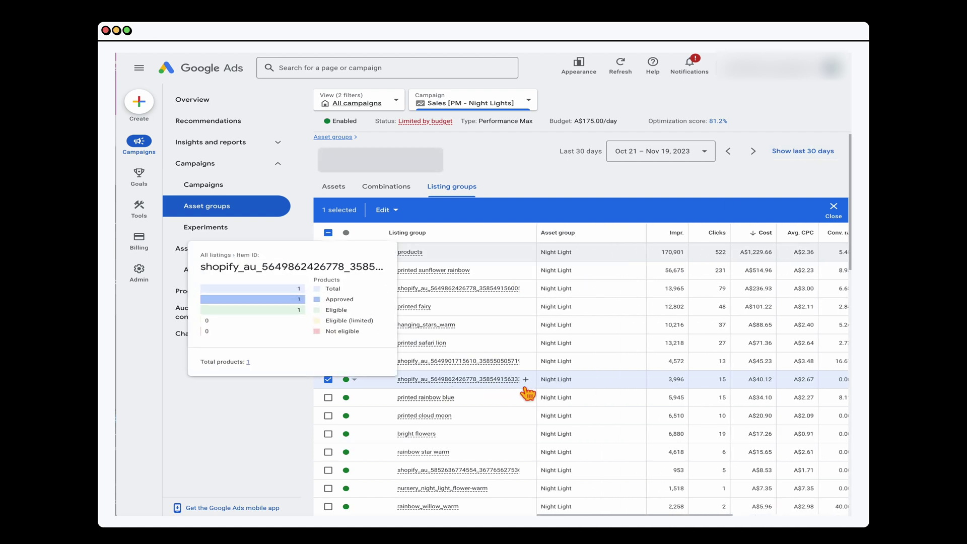
pyautogui.hscroll(3, 527, 393)
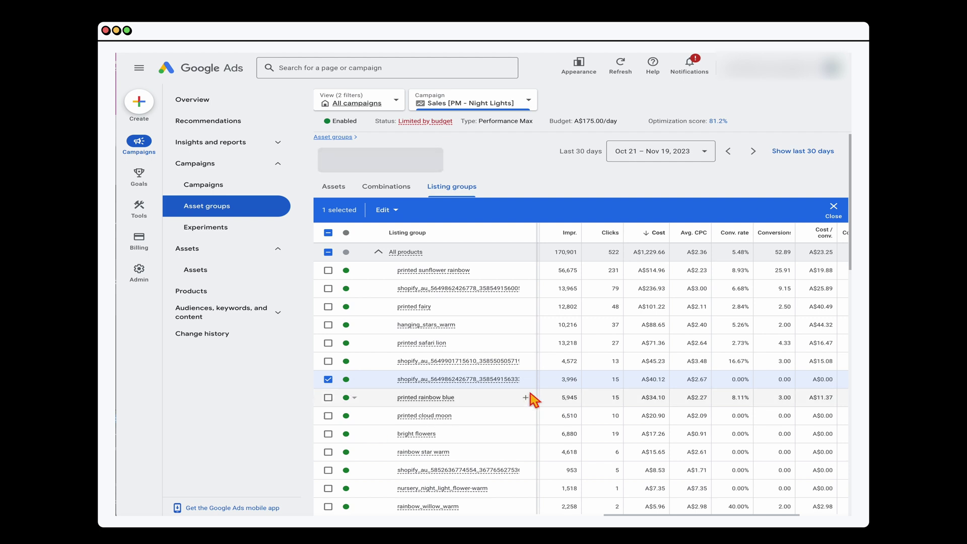
pyautogui.moveTo(393, 378)
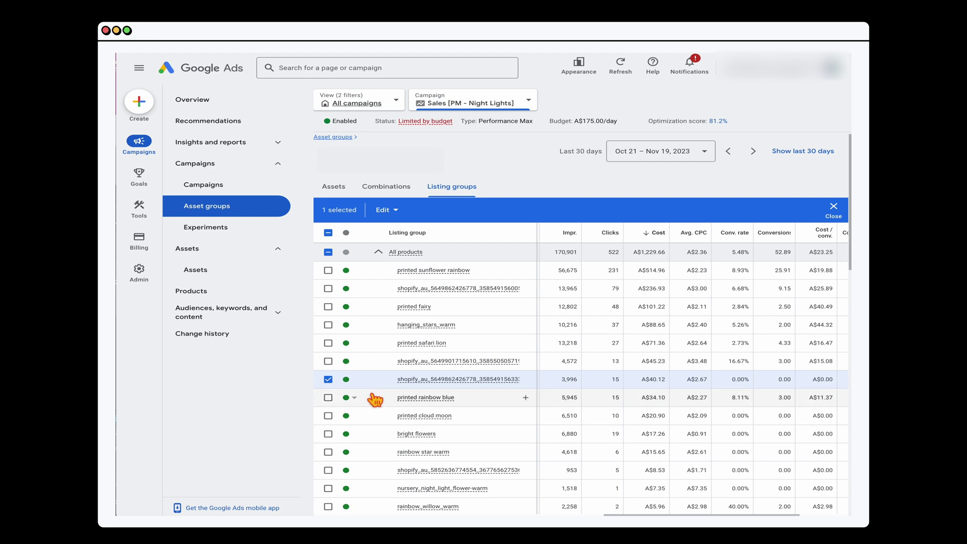
# Set the zero-conversion shopify product's status to Exclude
pyautogui.click(356, 380)
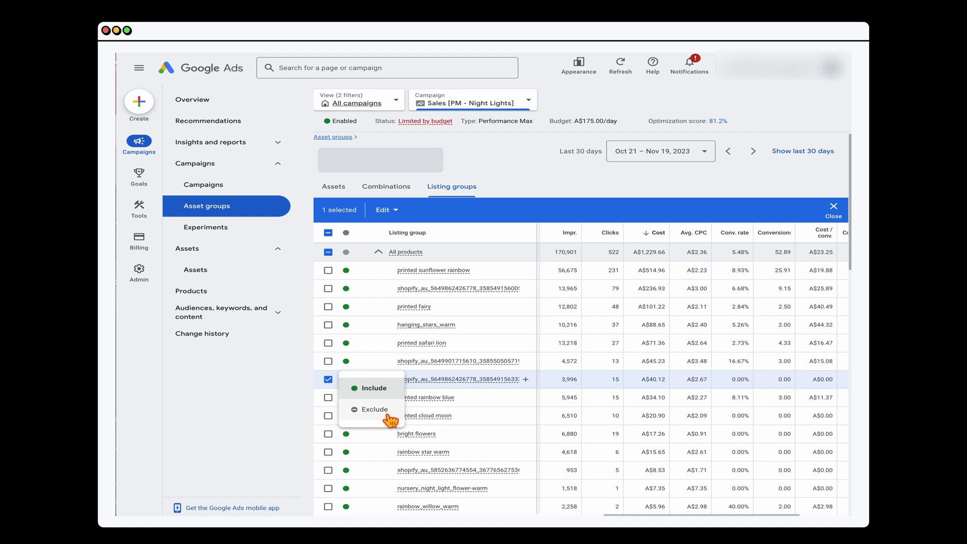
pyautogui.click(328, 380)
pyautogui.hscroll(3, 383, 410)
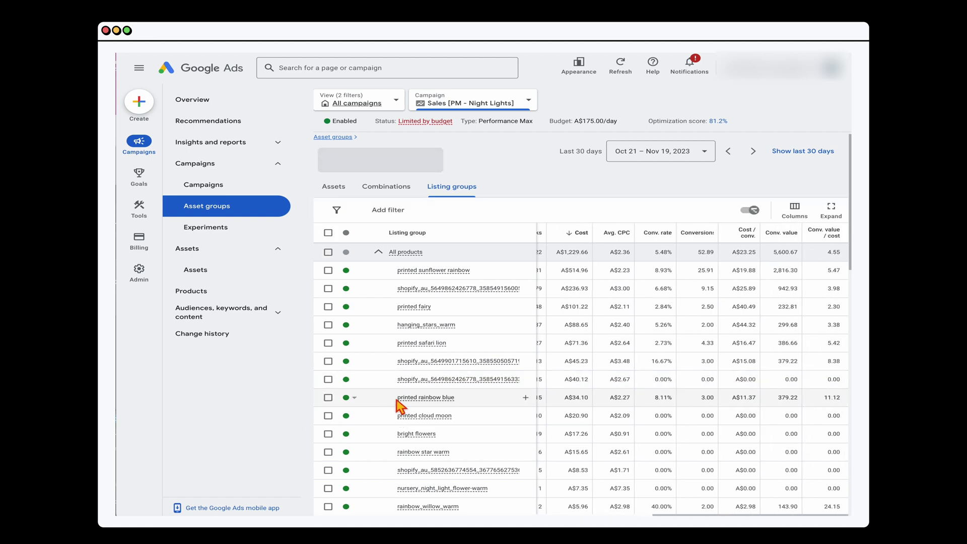
pyautogui.click(822, 151)
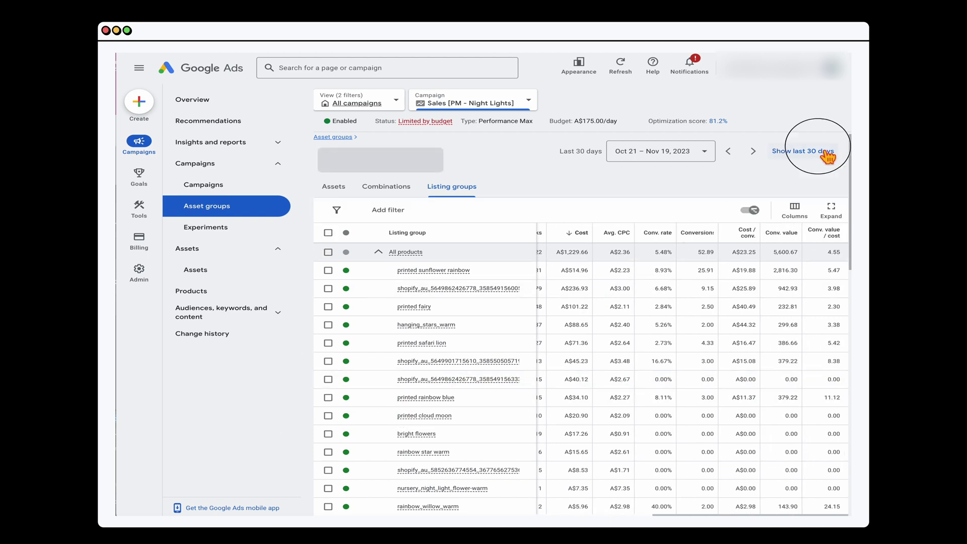